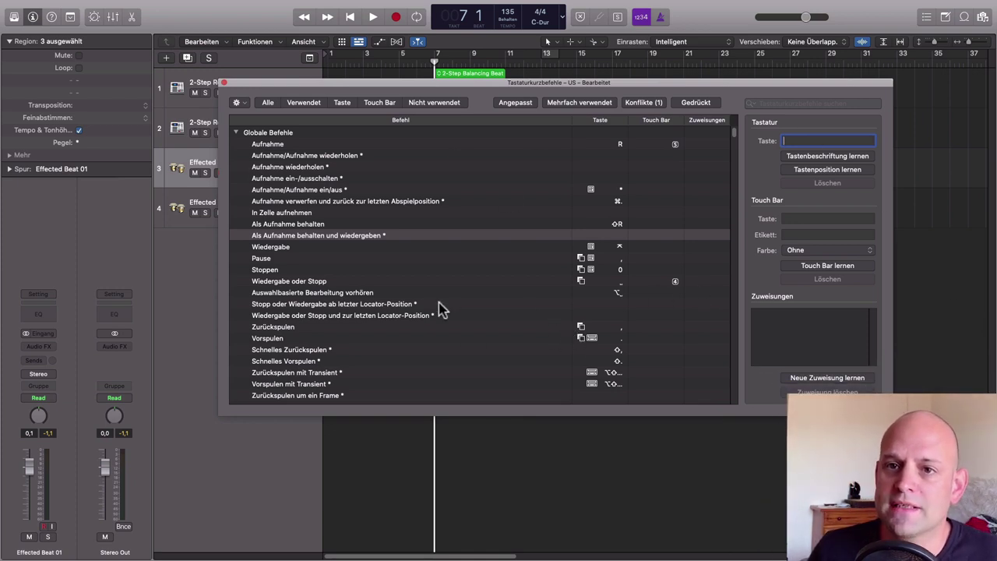
# Try to assign the B key to the "In Zelle aufnehmen" command, cancelling the conflicting assignment
pyautogui.click(335, 212)
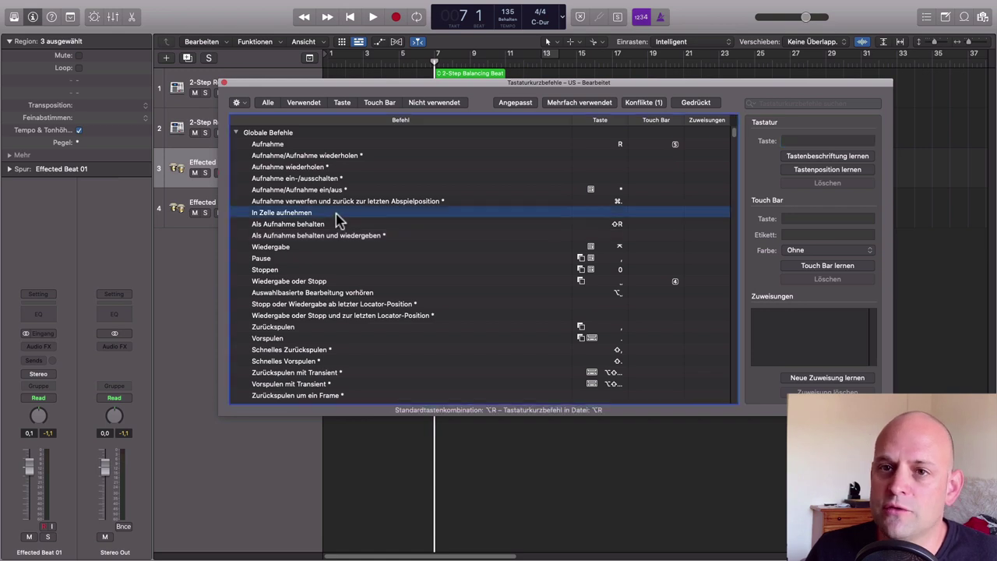
pyautogui.click(817, 140)
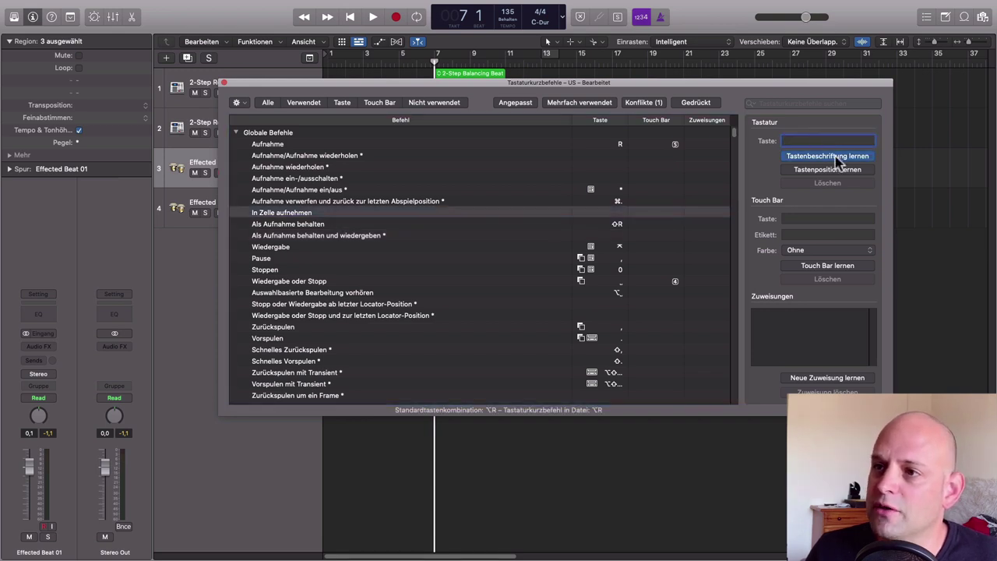
pyautogui.press('b')
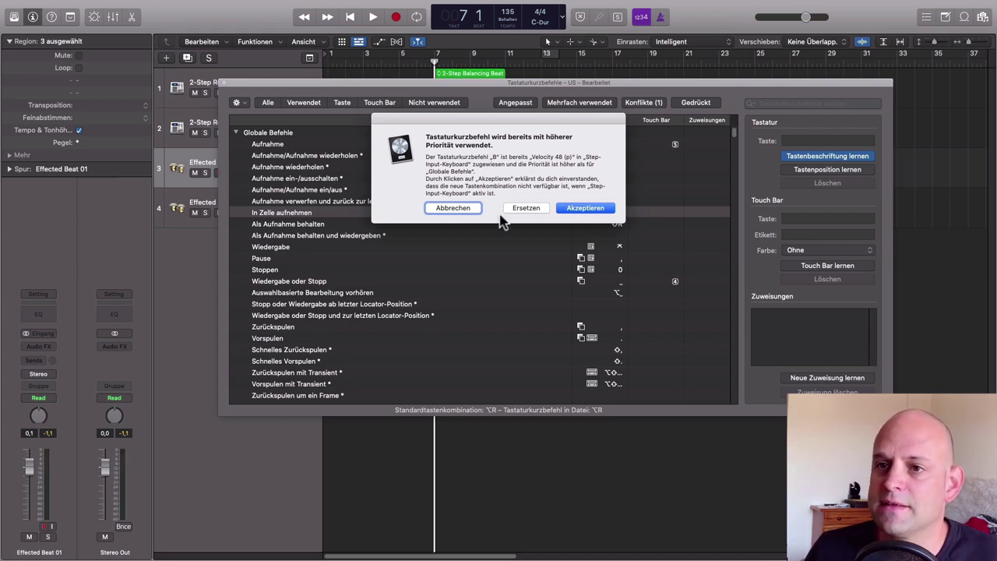
pyautogui.click(468, 210)
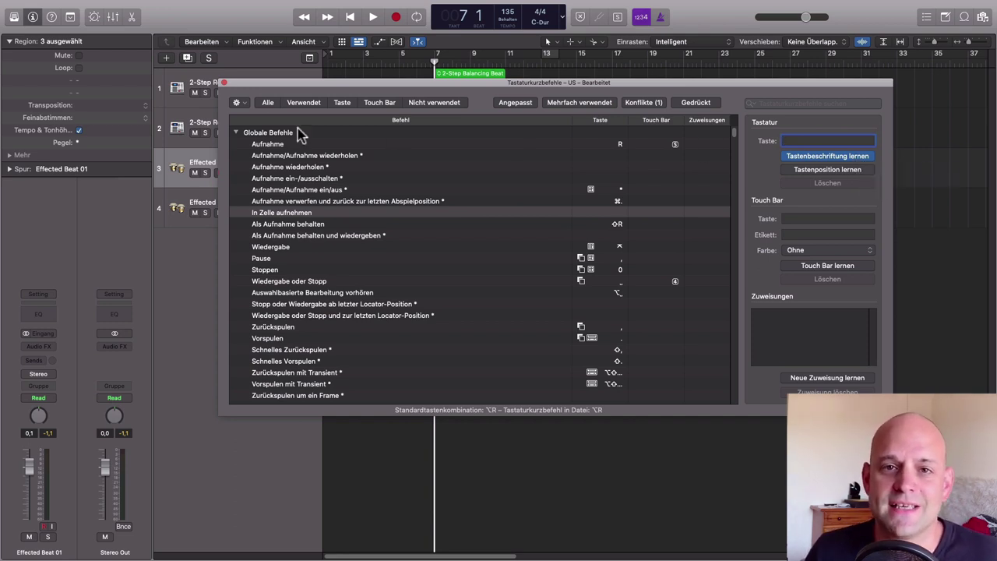
# Close the key commands window and move both 2-Step Balancing Beat regions to the playhead, positioned at bar 3
pyautogui.click(224, 83)
pyautogui.click(621, 364)
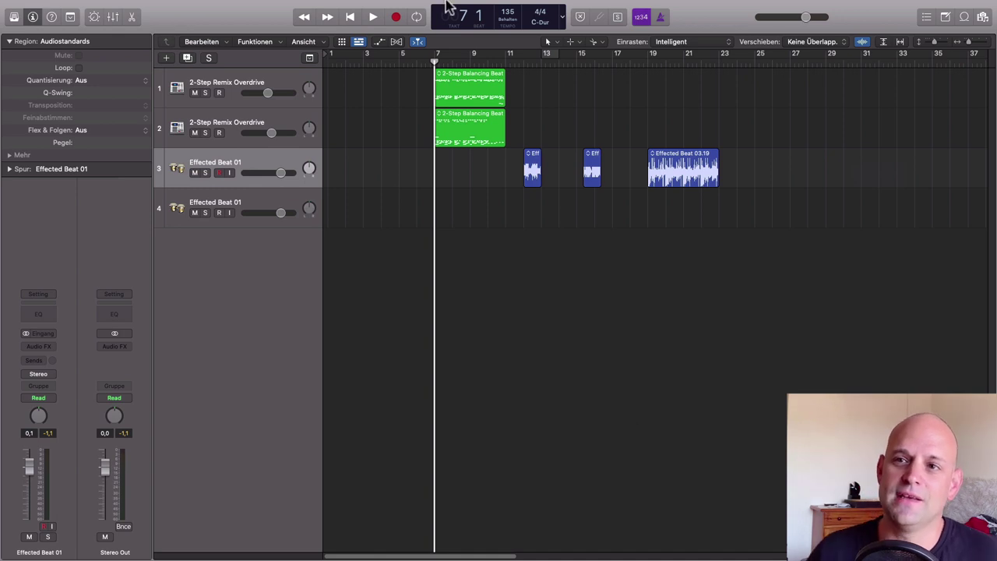
pyautogui.click(401, 61)
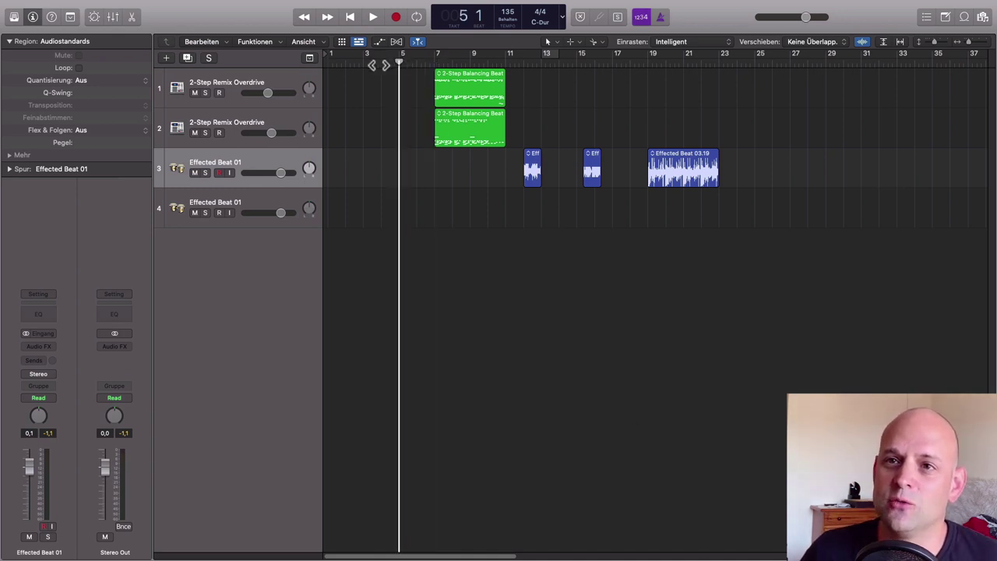
pyautogui.click(372, 62)
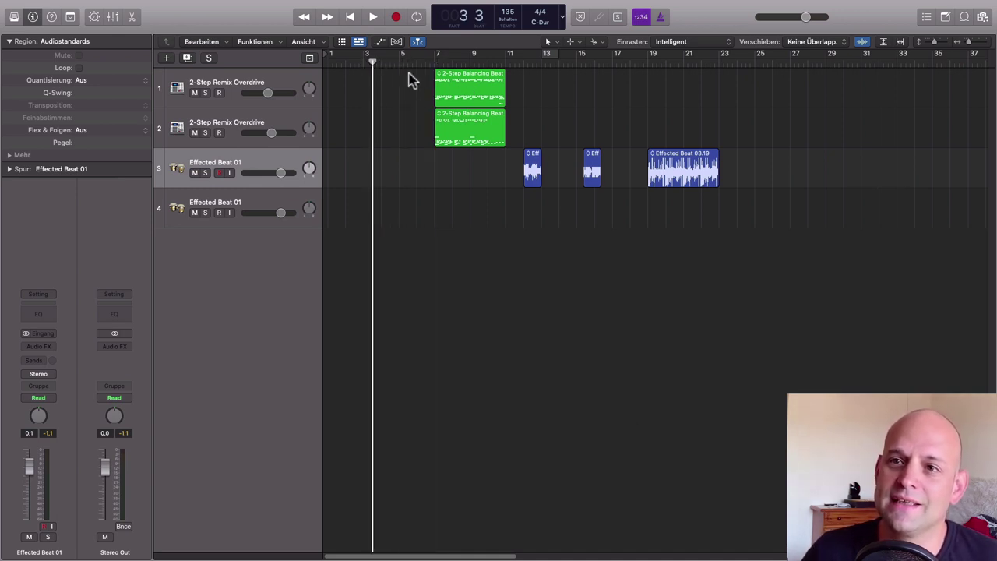
pyautogui.click(363, 62)
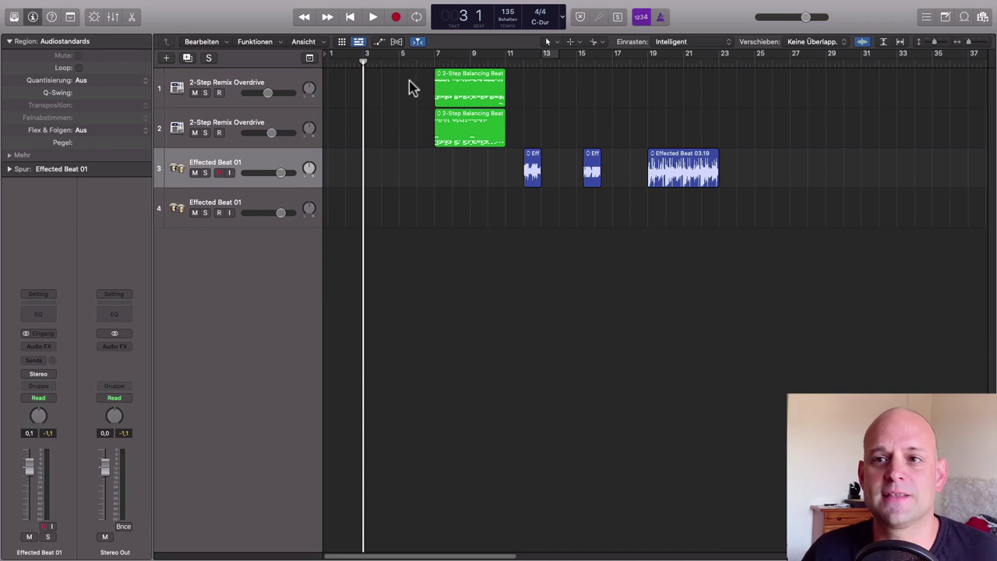
pyautogui.moveTo(411, 81); pyautogui.dragTo(452, 136)
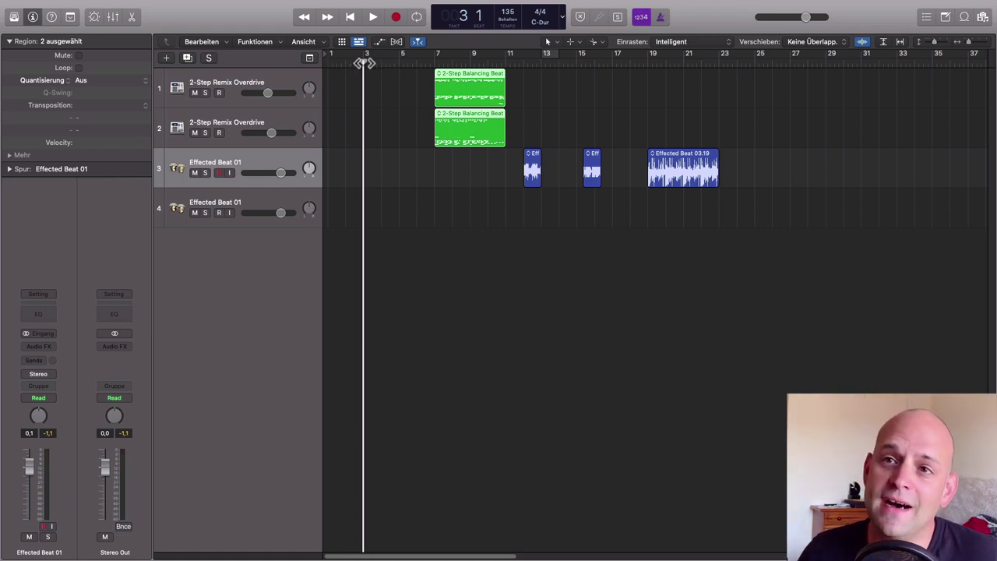
pyautogui.press(';')
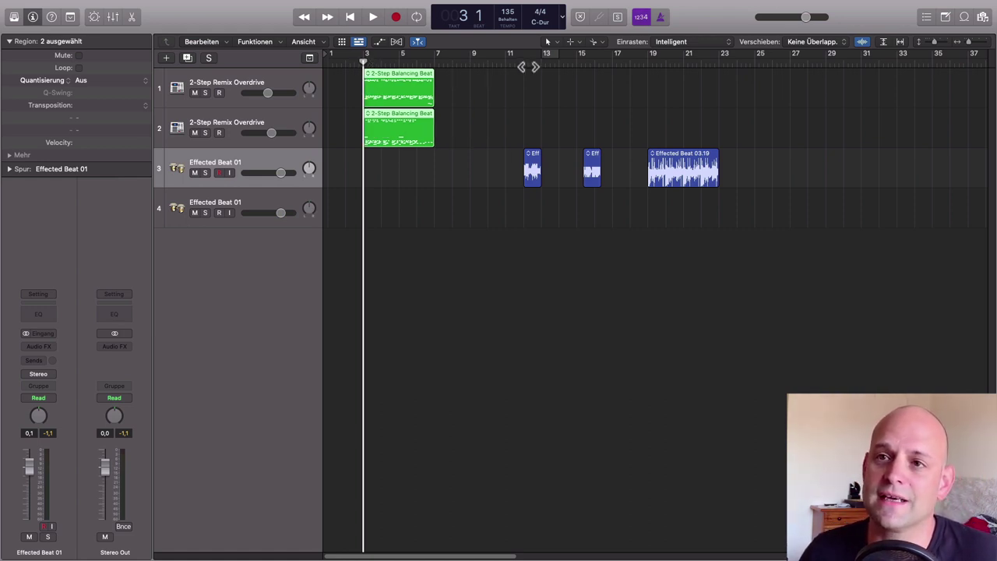
# Move the two selected green regions to the playhead at bar 15 and return them to bar 3
pyautogui.click(572, 63)
pyautogui.press(';')
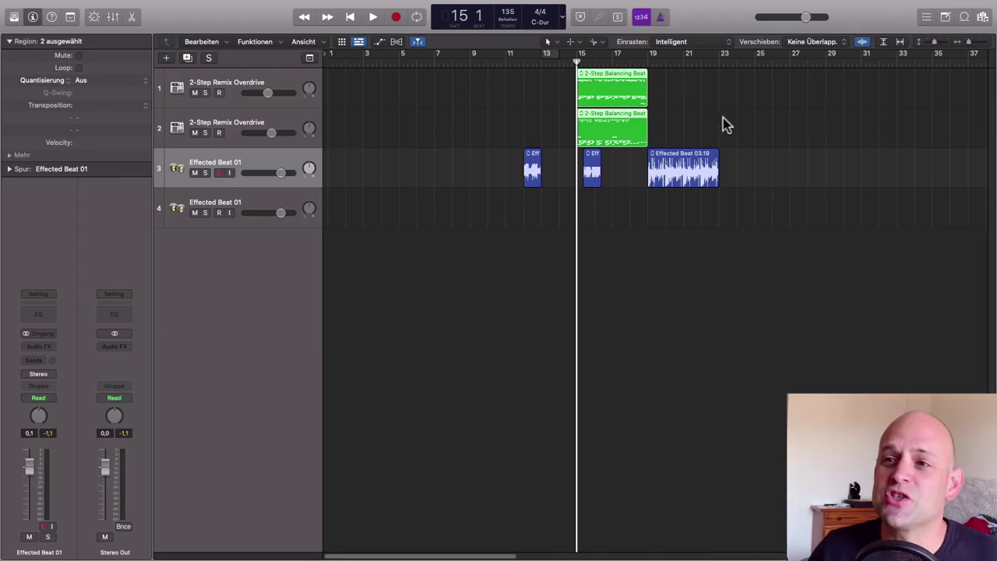
pyautogui.moveTo(628, 78); pyautogui.dragTo(417, 99)
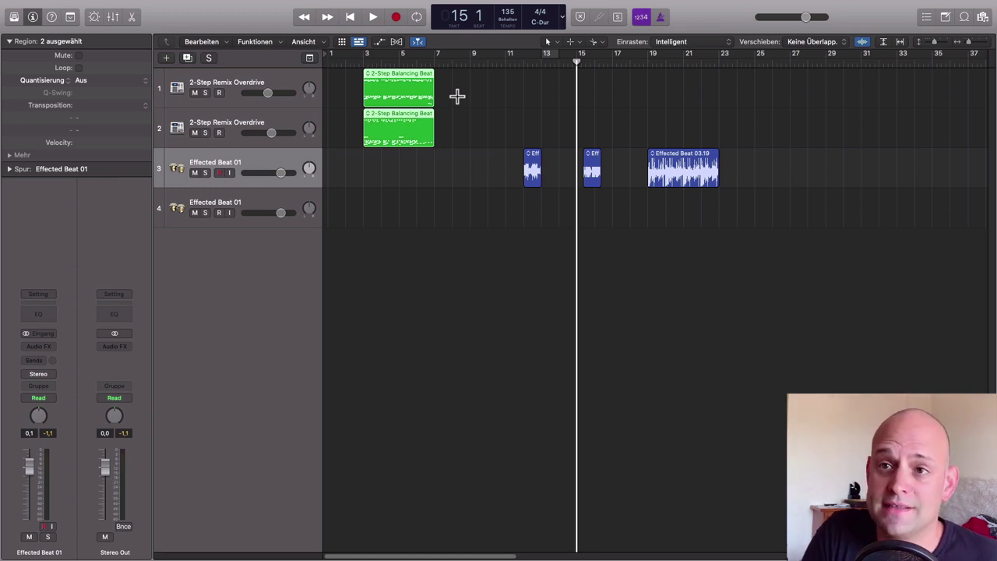
# Repeat both 2-Step Balancing Beat regions four times in succession and delete the repeated copies
pyautogui.press('super+r')
pyautogui.press('super+r')
pyautogui.press('super+r')
pyautogui.press('super+r')
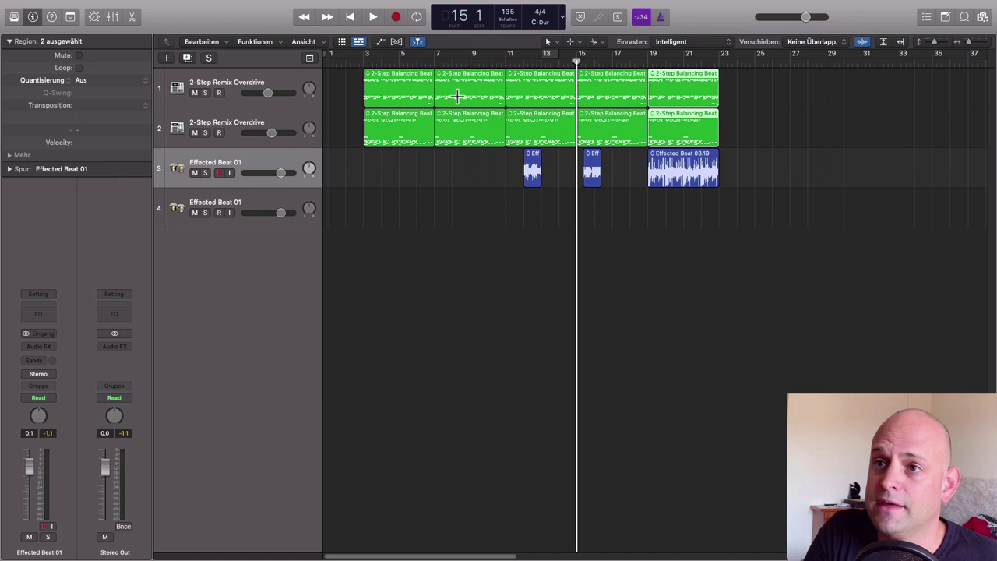
pyautogui.moveTo(765, 86); pyautogui.dragTo(490, 133)
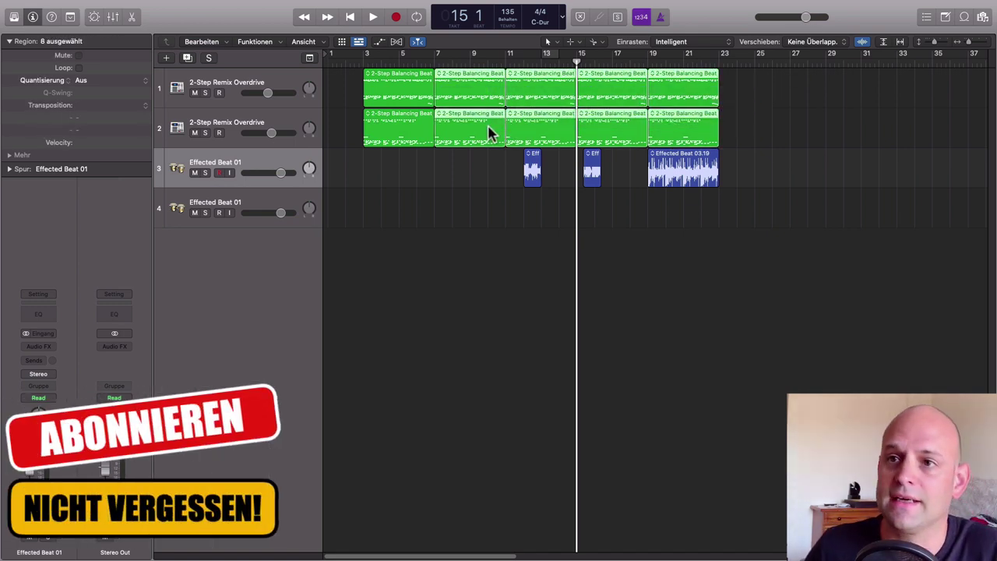
pyautogui.press('Delete')
# Create alias copies of the 2-Step Balancing Beat region on track 1 at bars 7, 11 and 15
pyautogui.click(410, 75)
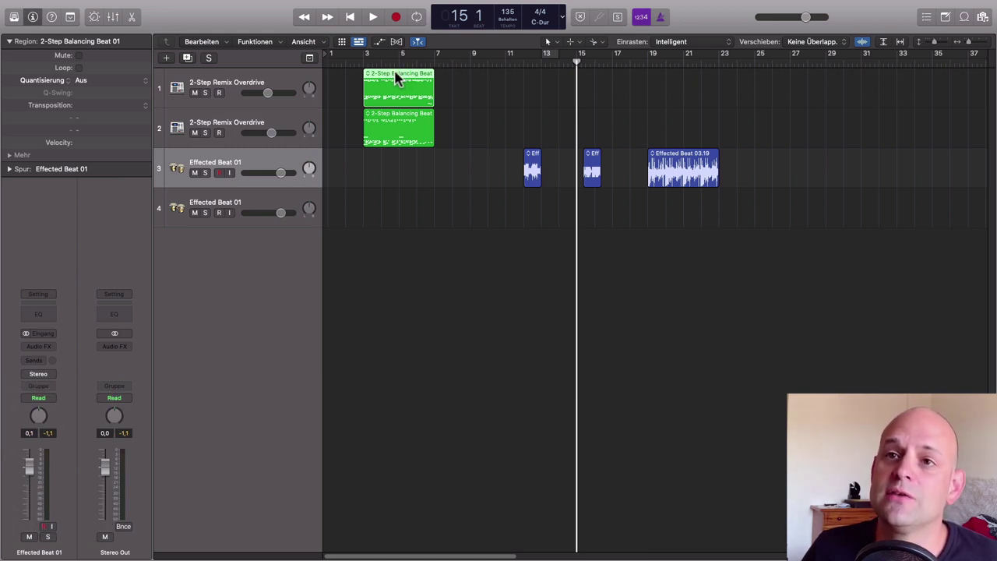
pyautogui.moveTo(396, 75); pyautogui.dragTo(480, 94)
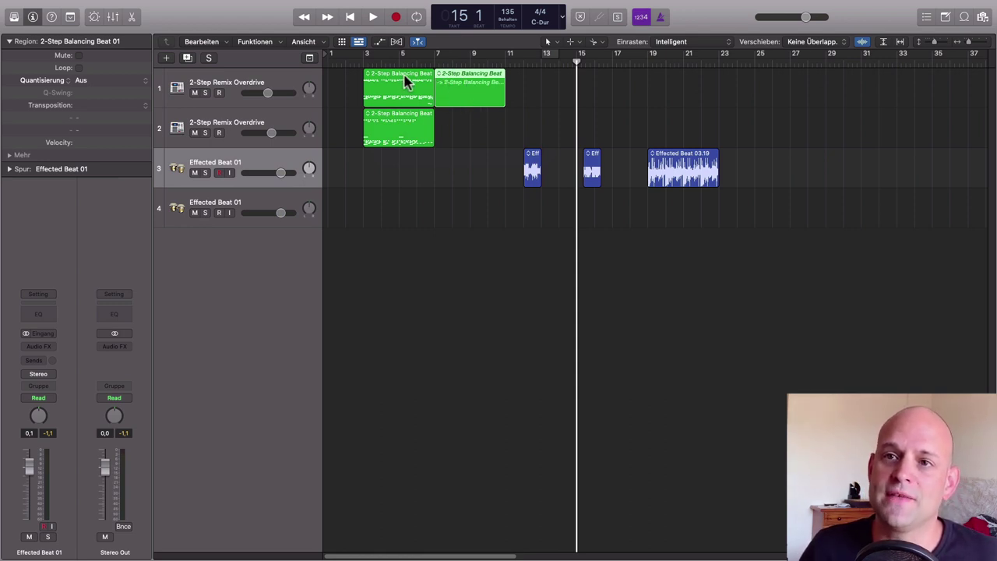
pyautogui.moveTo(461, 77); pyautogui.dragTo(610, 78)
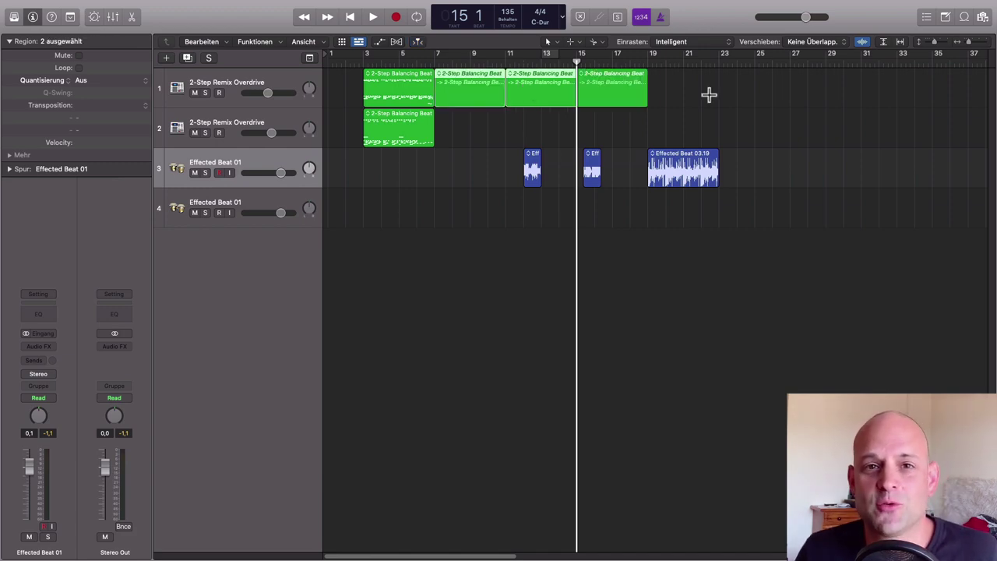
pyautogui.click(623, 88)
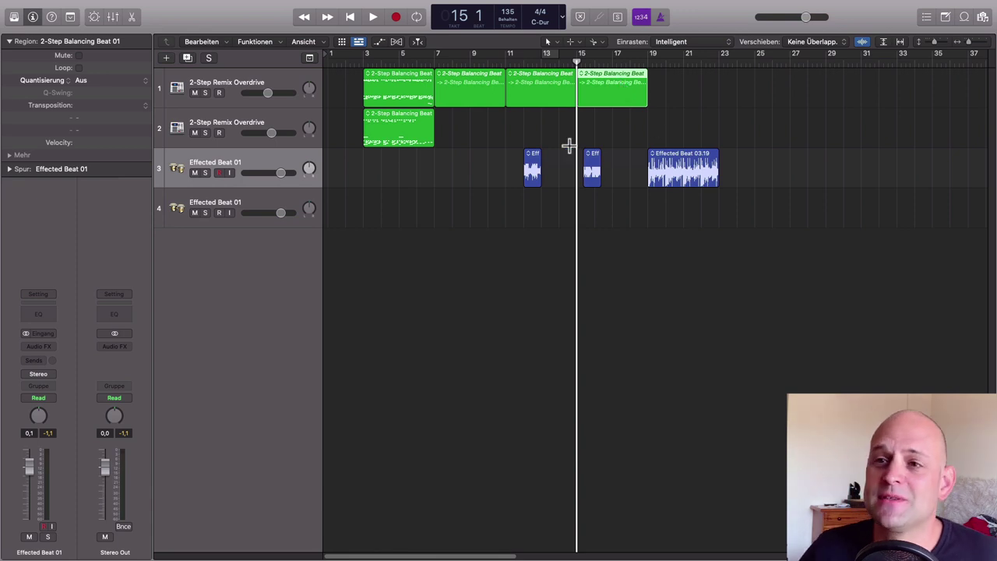
# Shift the second and third Effected Beat regions on track 3 against the first region with the "Links ausrichten" command
pyautogui.moveTo(499, 134); pyautogui.dragTo(794, 220)
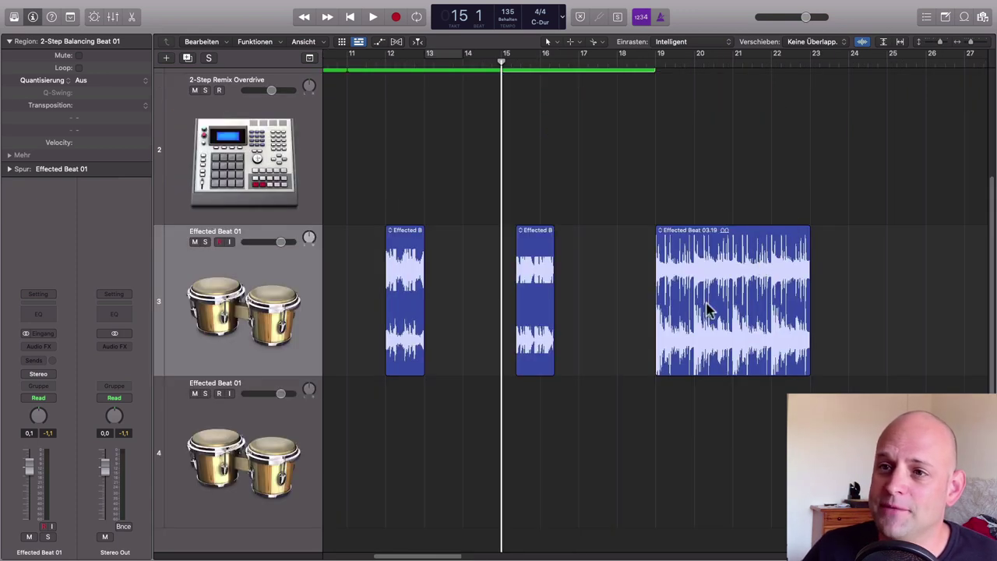
pyautogui.click(609, 411)
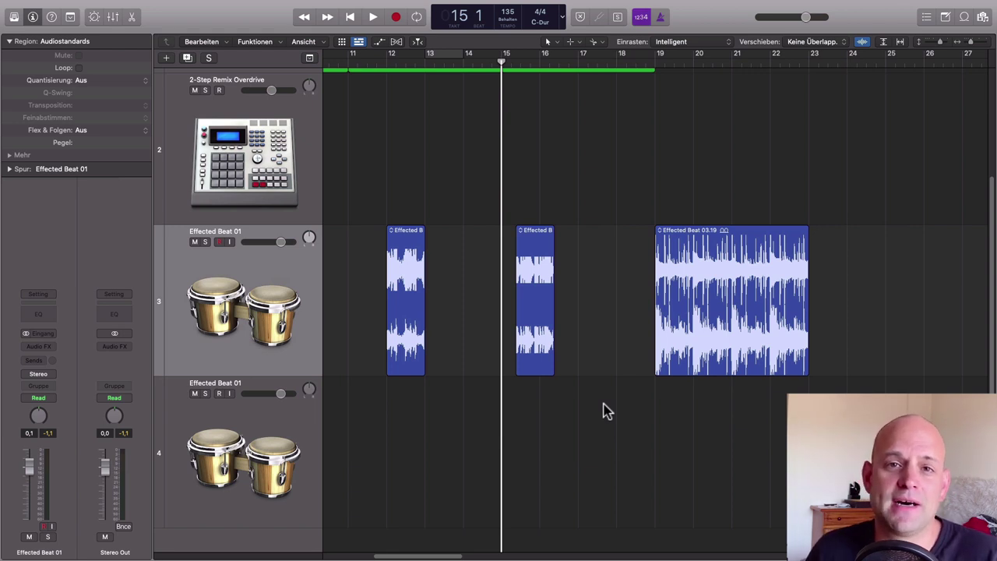
pyautogui.click(403, 249)
pyautogui.click(543, 250)
pyautogui.click(708, 245)
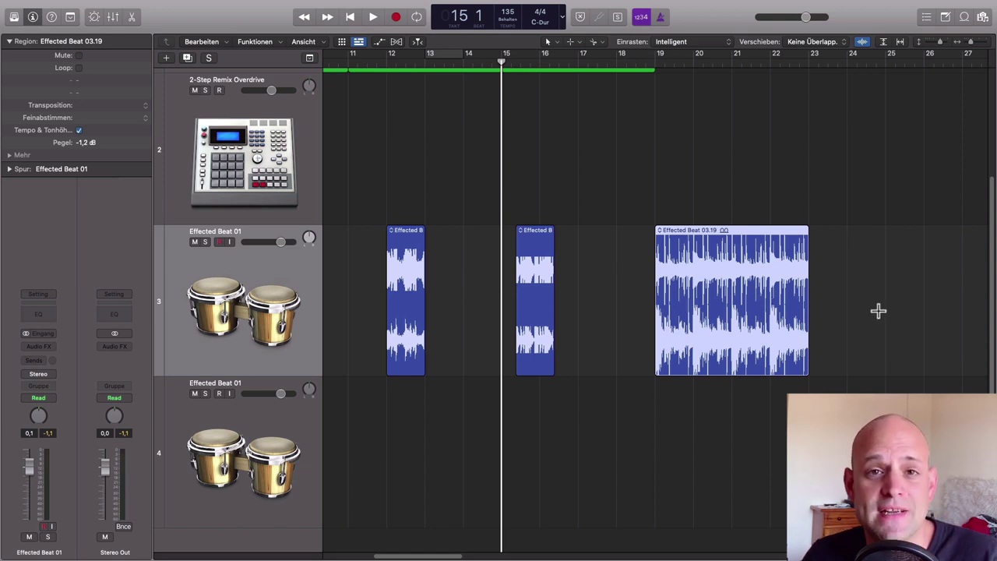
pyautogui.moveTo(891, 297); pyautogui.dragTo(533, 317)
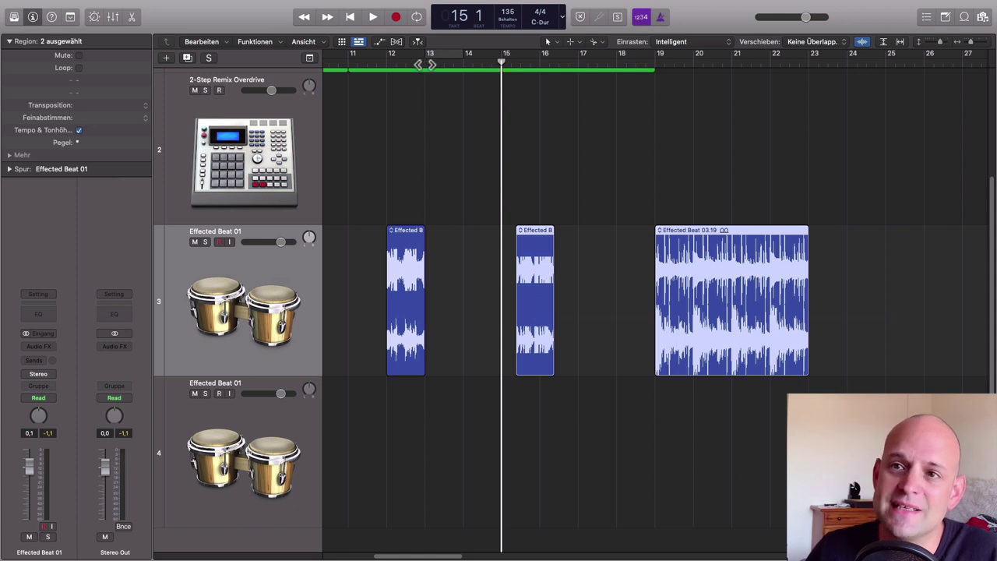
pyautogui.click(426, 62)
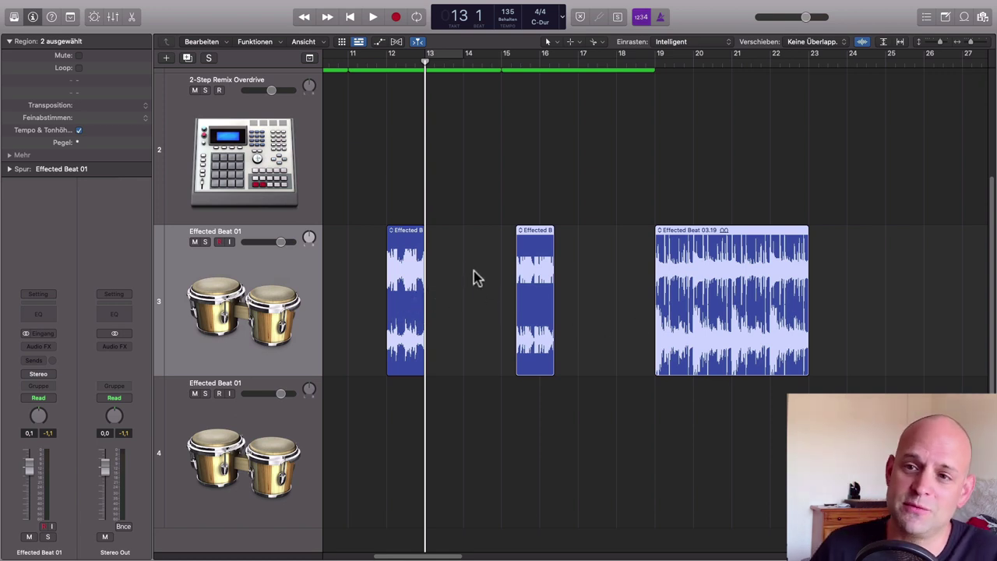
pyautogui.moveTo(234, 5)
pyautogui.click(123, 7)
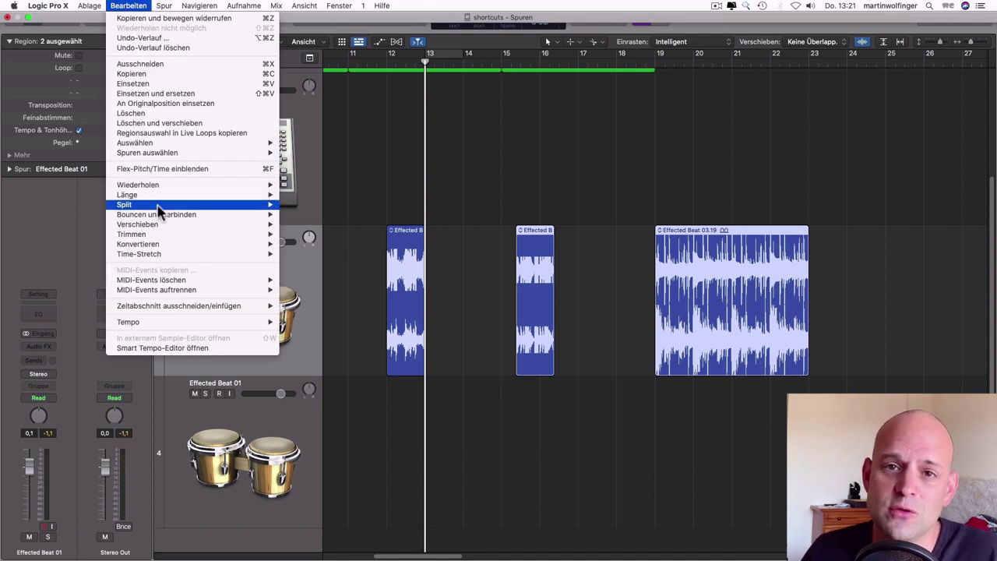
pyautogui.moveTo(162, 226)
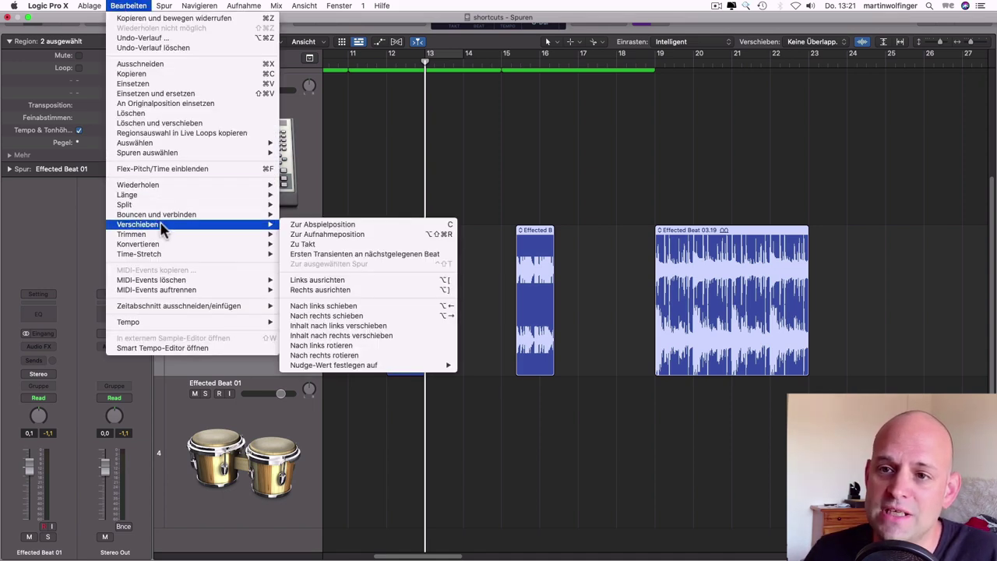
pyautogui.click(316, 282)
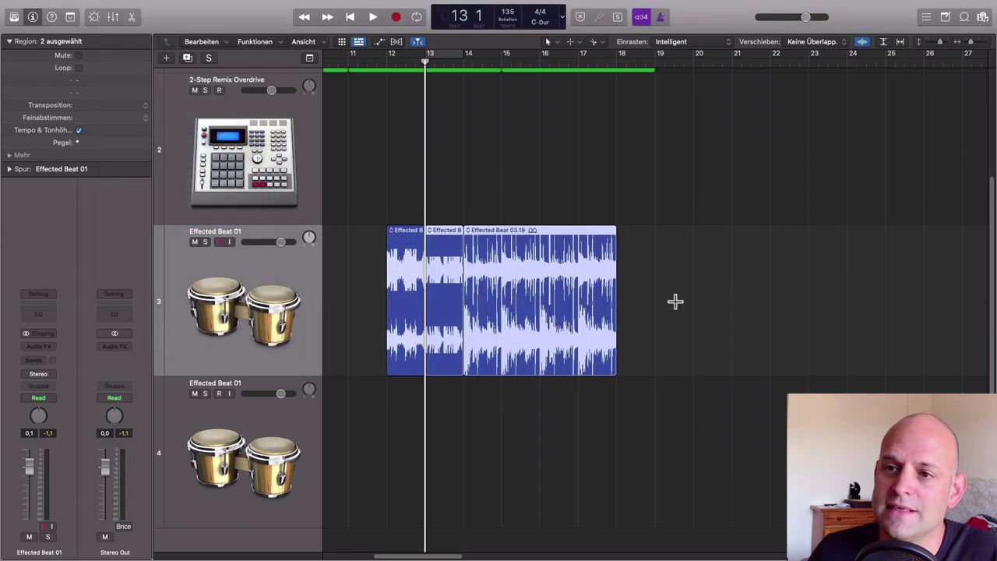
# Select all three adjoining Effected Beat regions on track 3 and fit the selection to the view
pyautogui.click(680, 267)
pyautogui.moveTo(710, 278); pyautogui.dragTo(424, 285)
pyautogui.hscroll(-2, 667, 272)
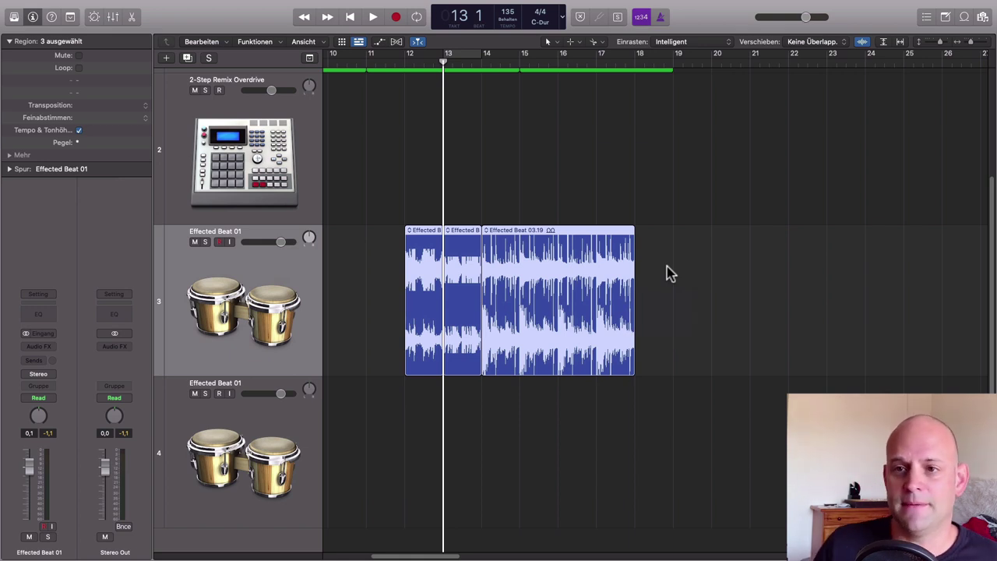
pyautogui.press('z')
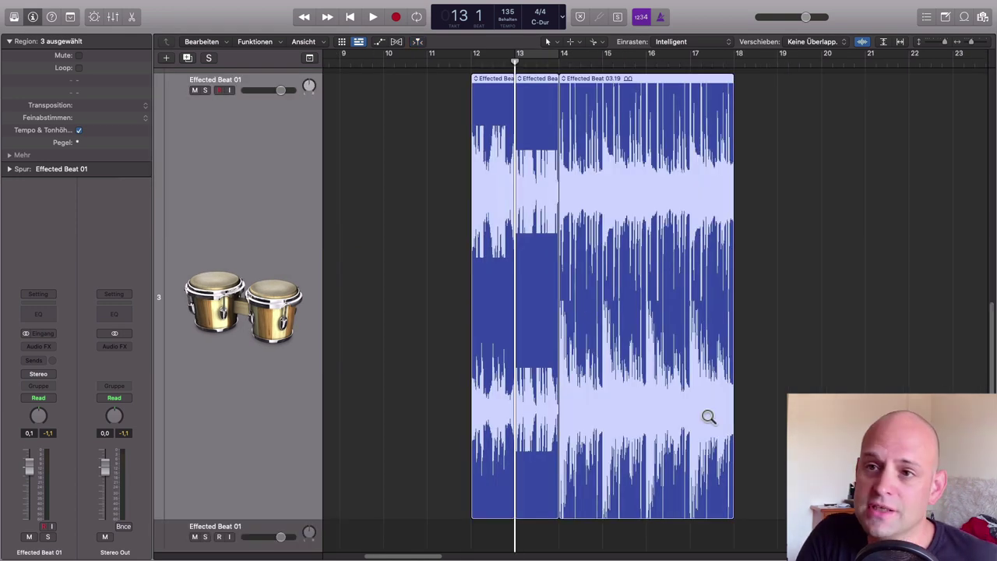
# Examine the joins between the Effected Beat regions up close, ending at the crossfade between the first two regions at bar 13
pyautogui.press('super+Right')
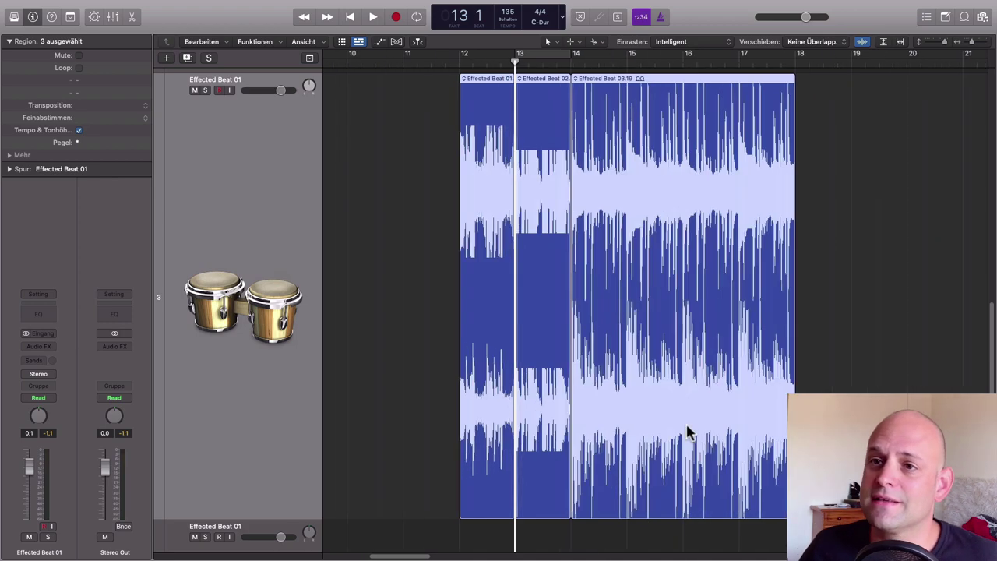
pyautogui.press('super+Right')
pyautogui.press('super+Right')
pyautogui.press('super+Right')
pyautogui.press('super+Right')
pyautogui.press('super+Right')
pyautogui.press('super+Right')
pyautogui.press('super+Left')
pyautogui.press('super+Left')
pyautogui.press('super+Left')
pyautogui.press('super+Left')
pyautogui.press('super+Left')
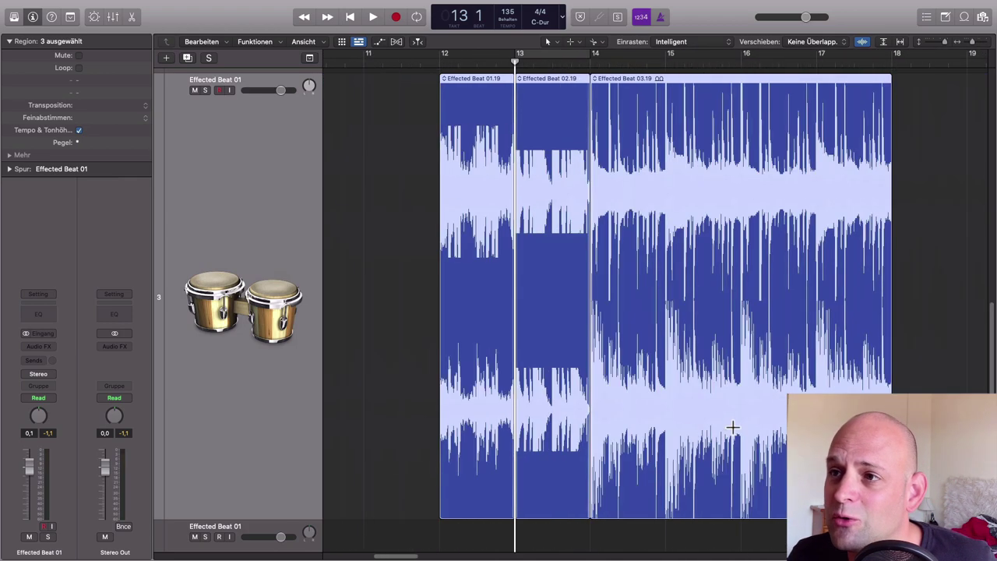
pyautogui.press('super+Right')
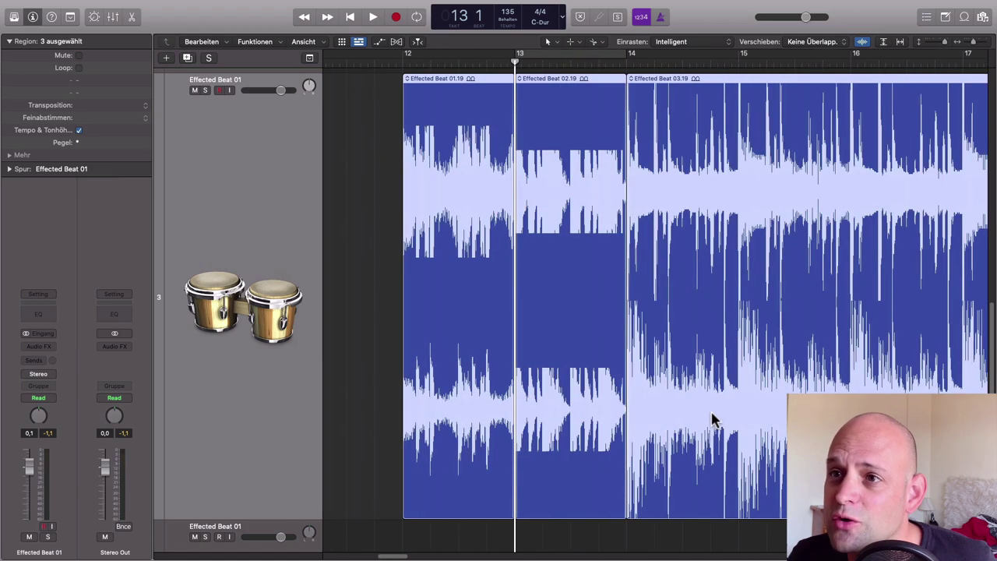
pyautogui.click(366, 150)
pyautogui.click(686, 119)
pyautogui.press('super+Right')
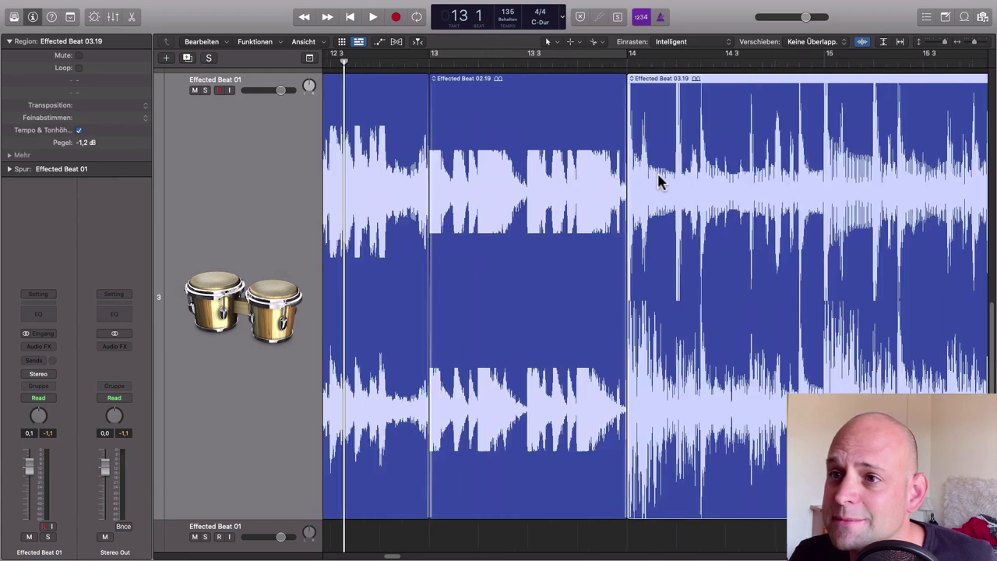
pyautogui.press('super+Right')
pyautogui.press('super+Right')
pyautogui.press('super+Right')
pyautogui.hscroll(-5, 548, 161)
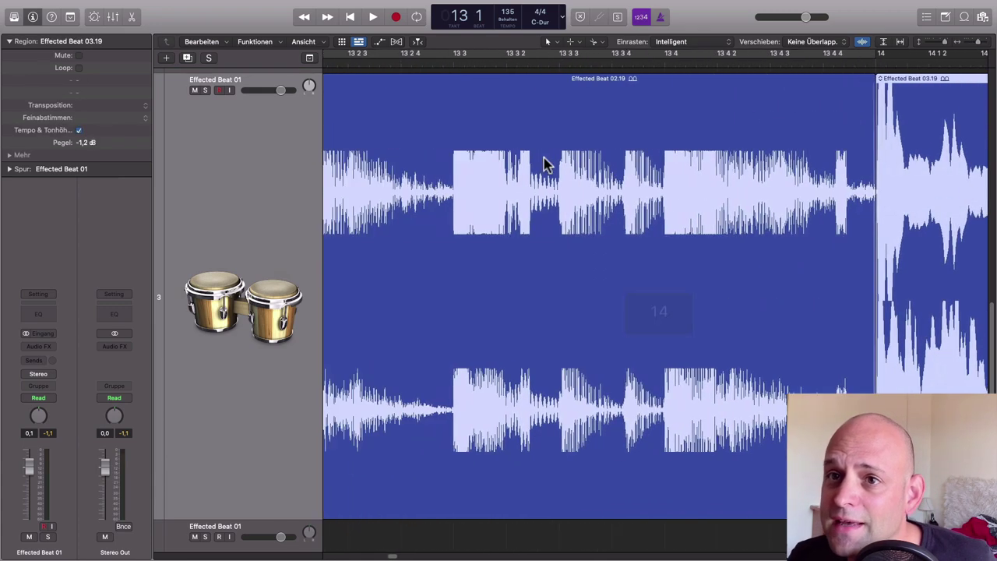
pyautogui.hscroll(-5, 549, 164)
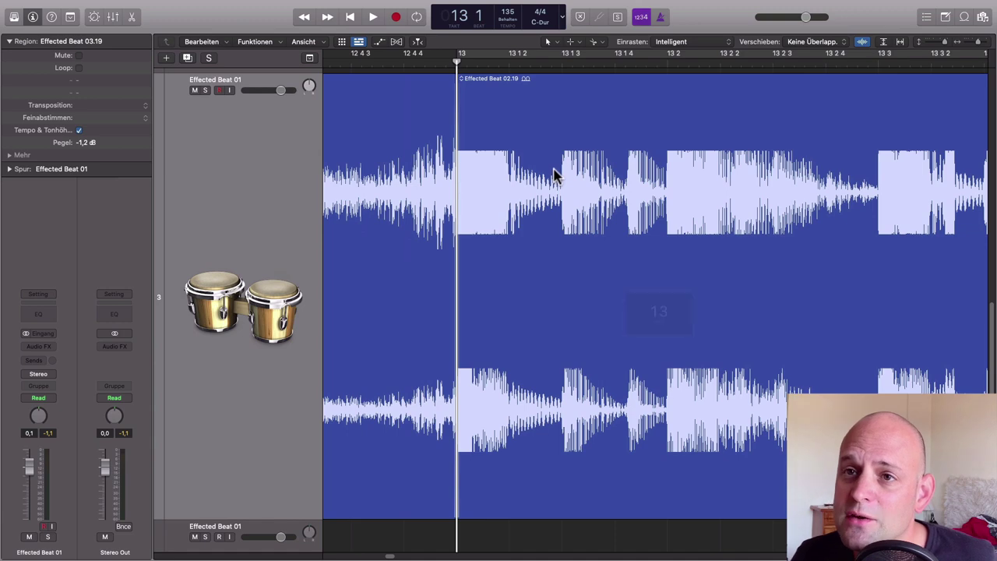
pyautogui.press('super+Right')
pyautogui.press('super+Right')
pyautogui.press('super+Right')
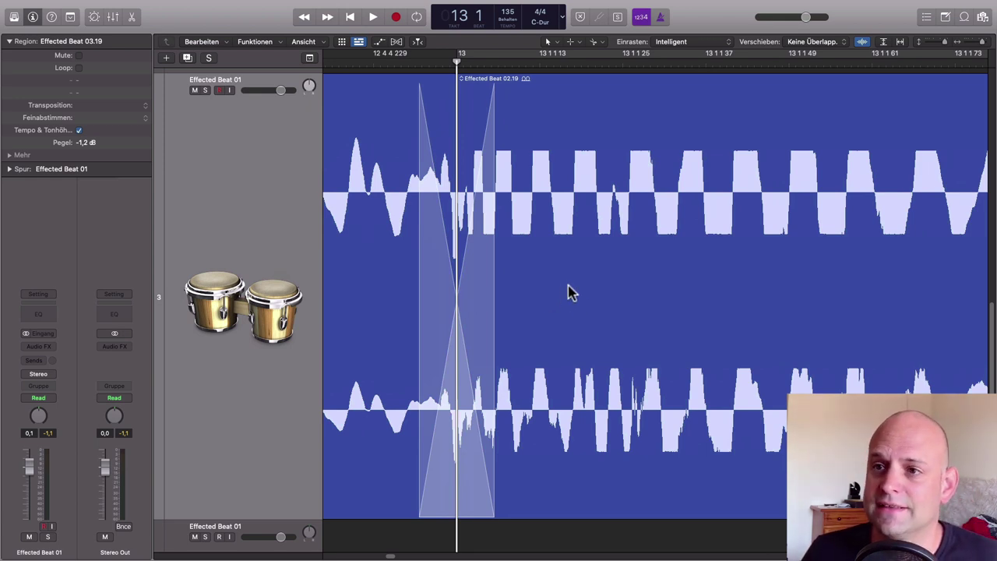
# Move from the crossfade at bar 13 to a close view of the third Effected Beat region, spanning bars 14 to 18
pyautogui.press('super+Left')
pyautogui.press('super+Left')
pyautogui.press('super+Left')
pyautogui.press('super+Left')
pyautogui.press('super+Left')
pyautogui.press('super+Left')
pyautogui.press('super+Left')
pyautogui.press('super+Left')
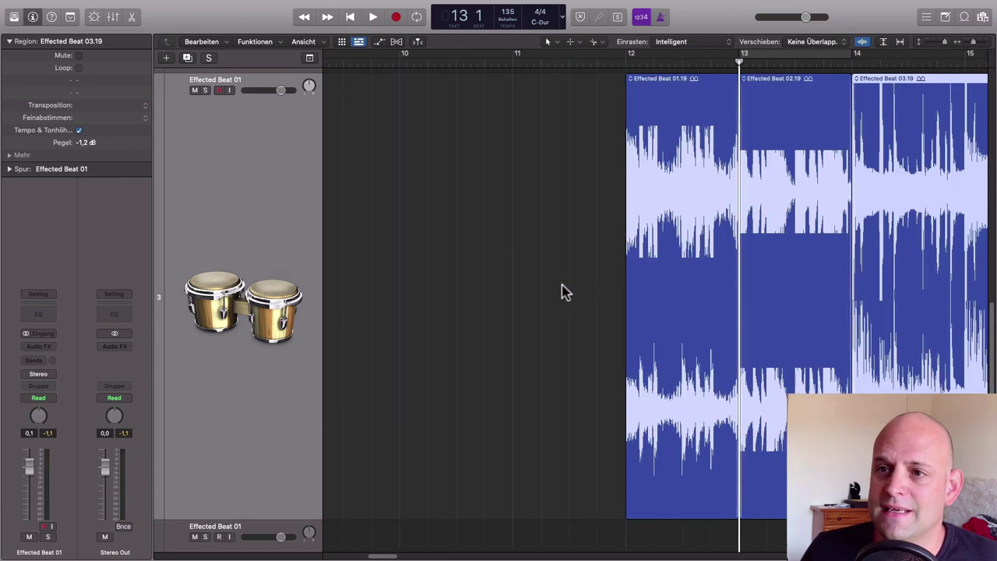
pyautogui.hscroll(5, 712, 294)
pyautogui.scroll(-5, 697, 293)
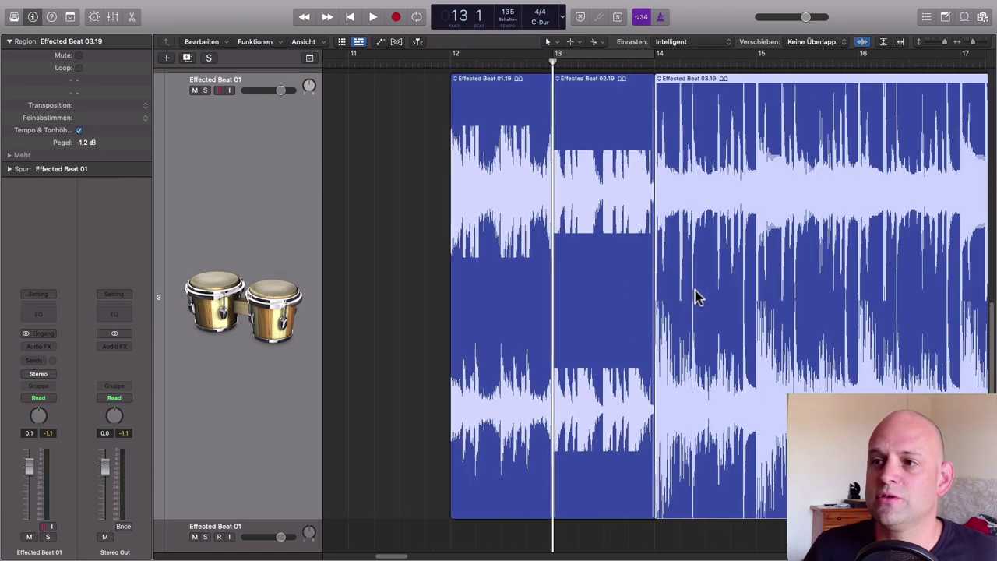
pyautogui.scroll(-4, 690, 298)
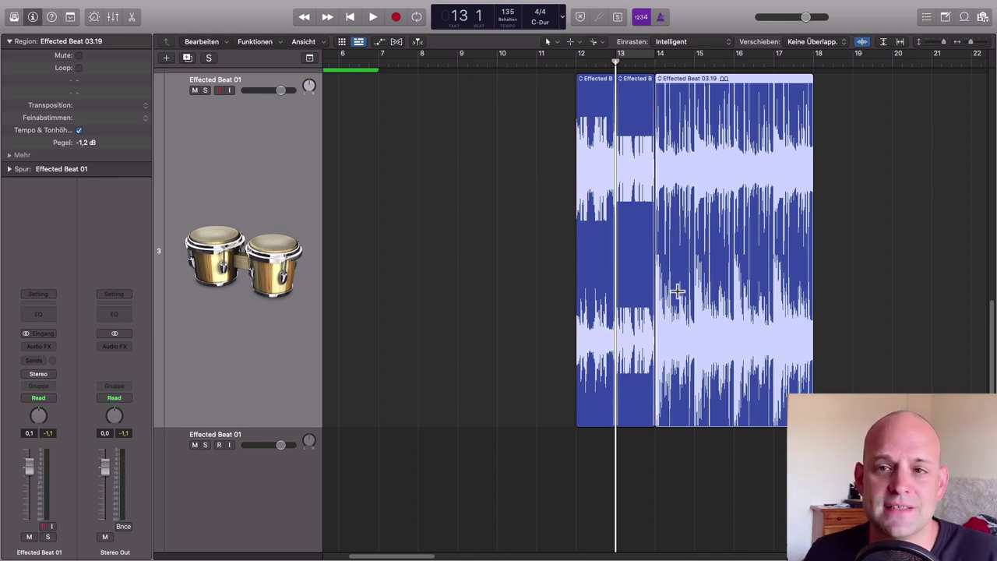
pyautogui.hscroll(5, 677, 292)
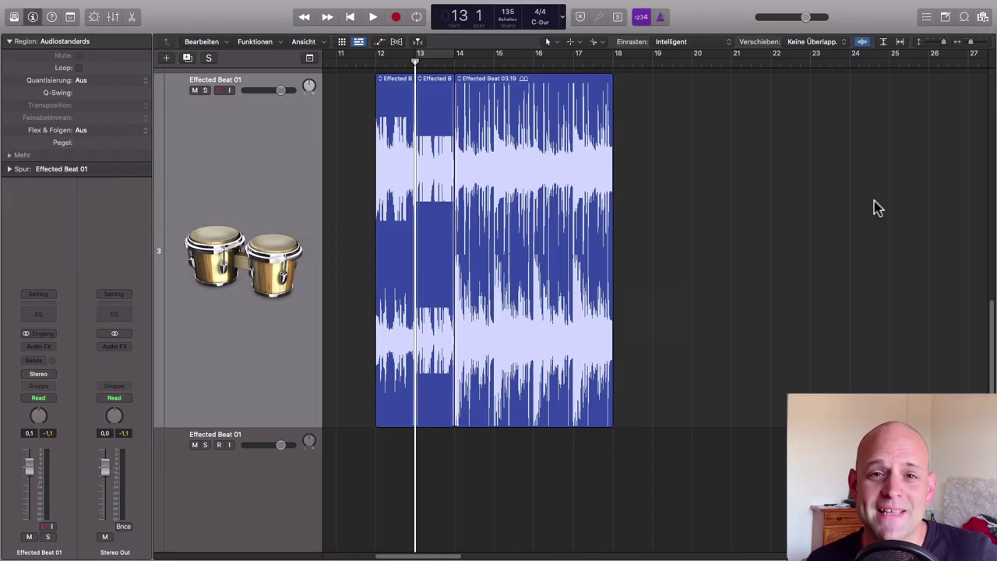
pyautogui.moveTo(442, 110); pyautogui.dragTo(649, 299)
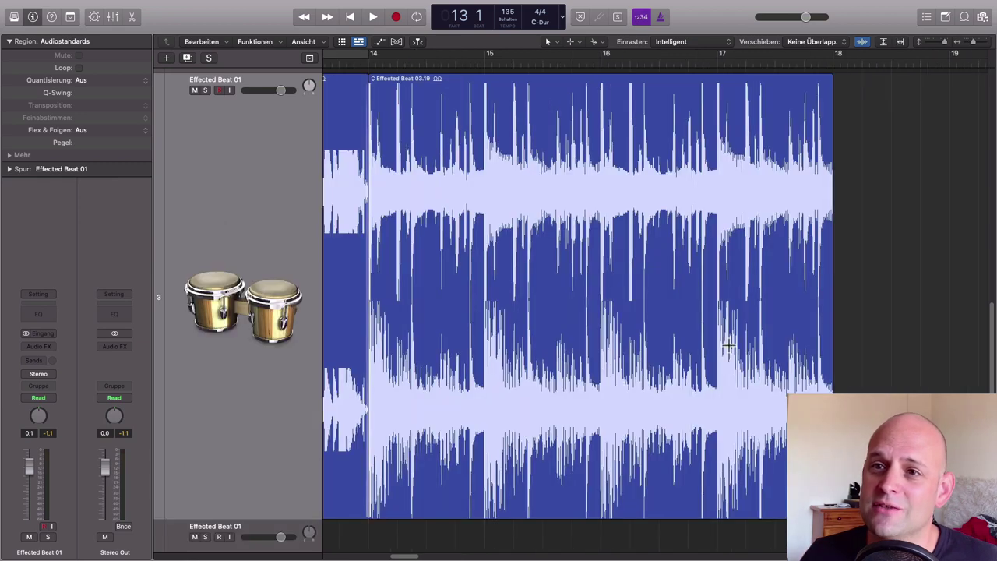
pyautogui.hscroll(2, 803, 342)
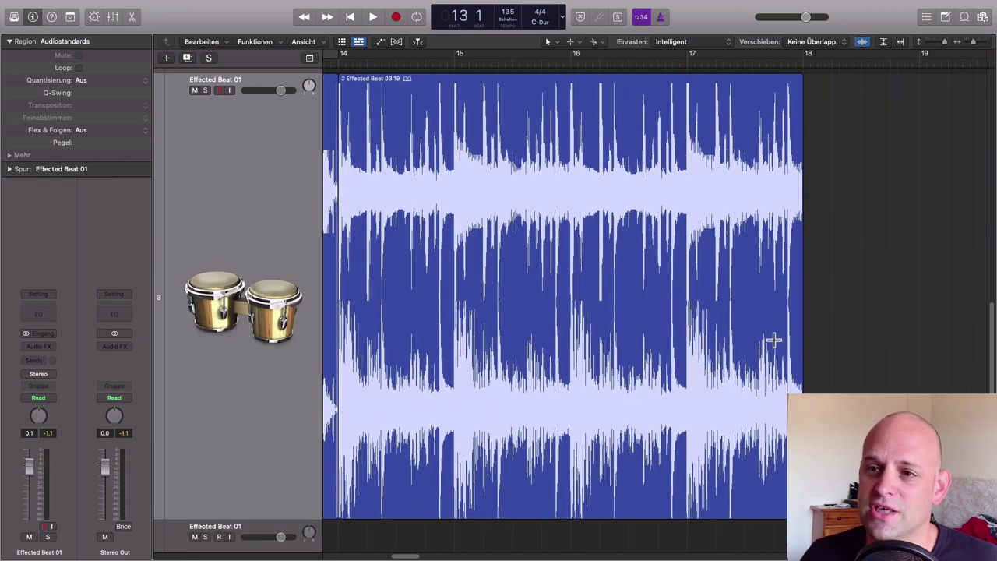
pyautogui.hscroll(-2, 785, 338)
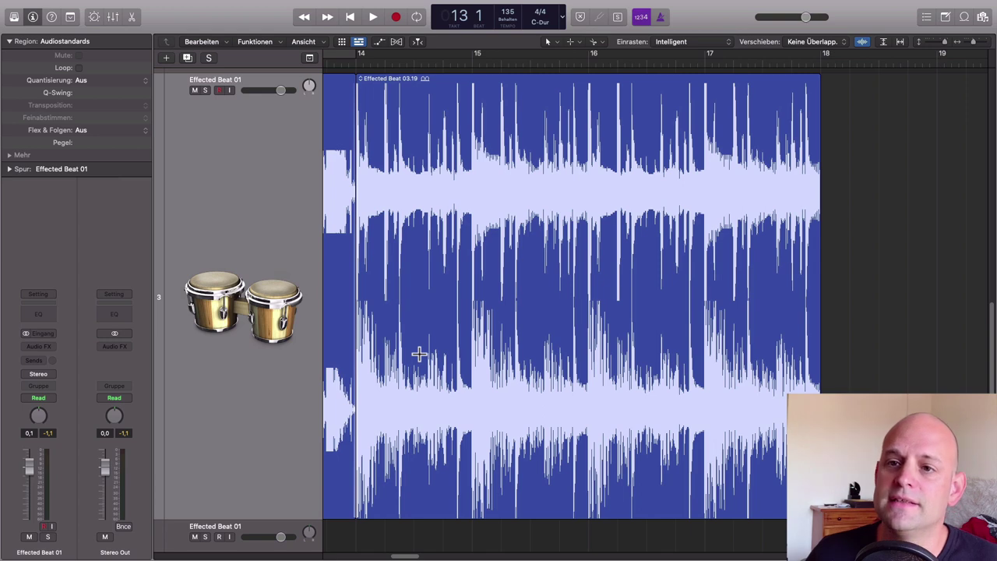
# Marquee-select the third Effected Beat region from about 14 3 2 to bar 15 and play that section
pyautogui.press('space')
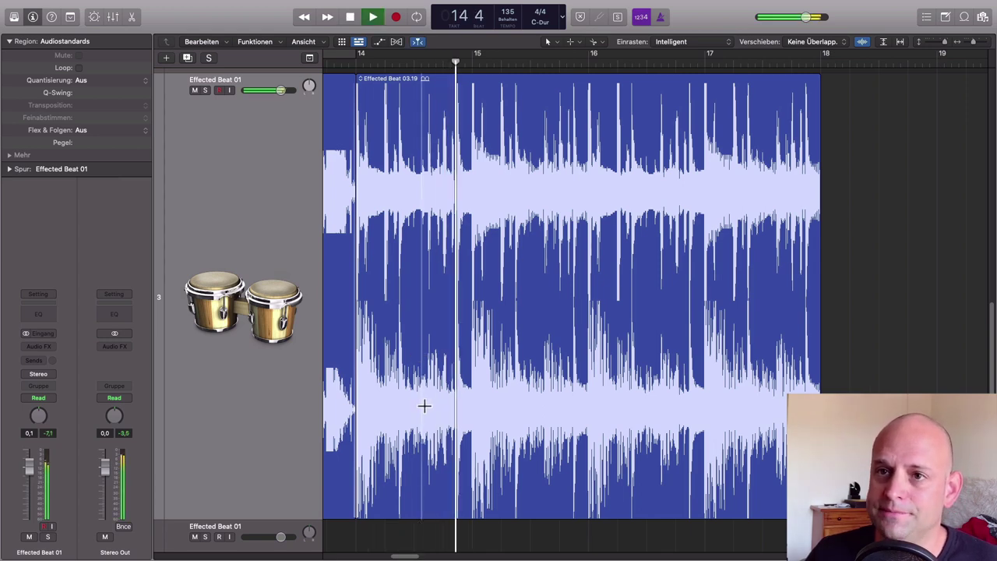
pyautogui.press('space')
pyautogui.click(427, 339)
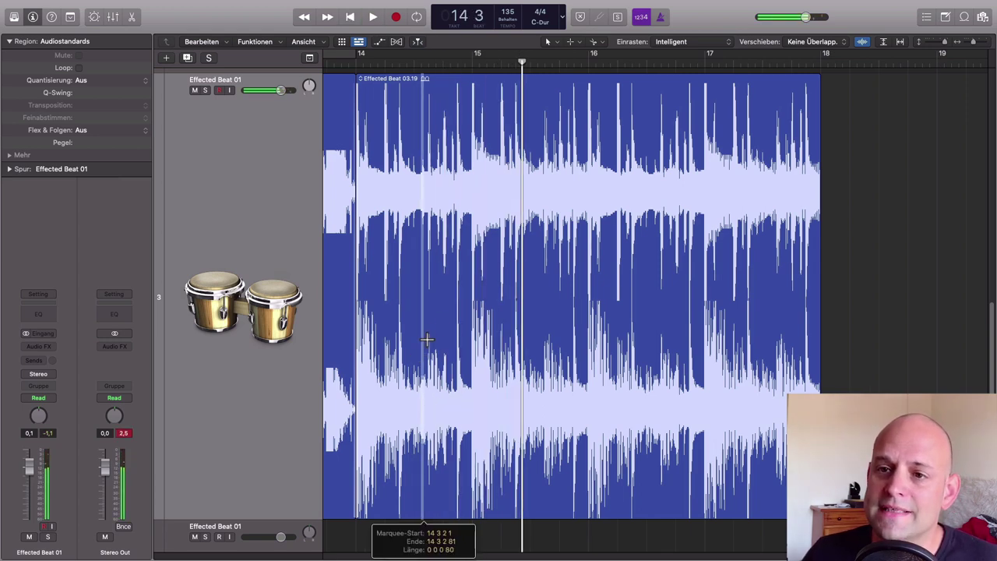
pyautogui.moveTo(427, 339); pyautogui.dragTo(472, 339)
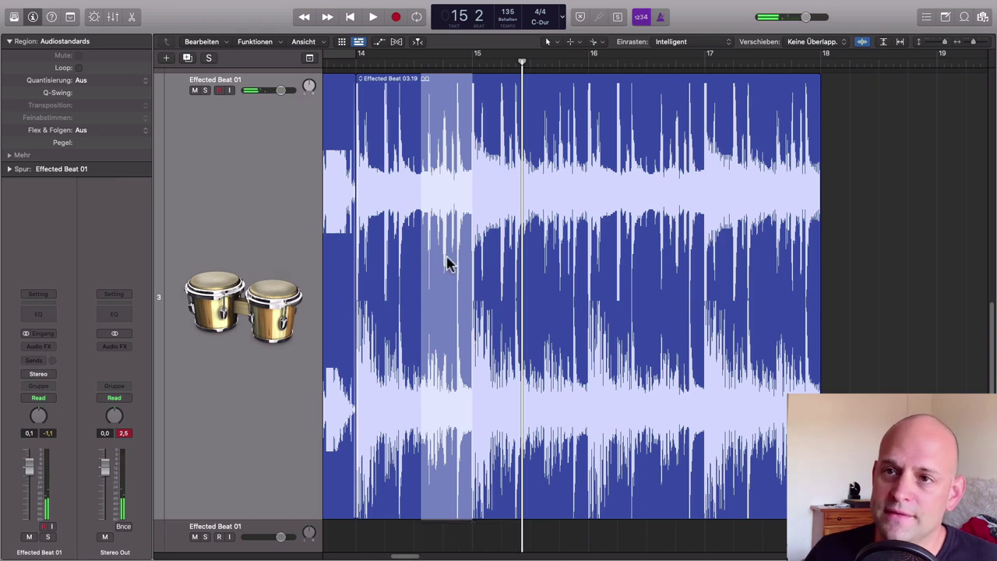
pyautogui.press('space')
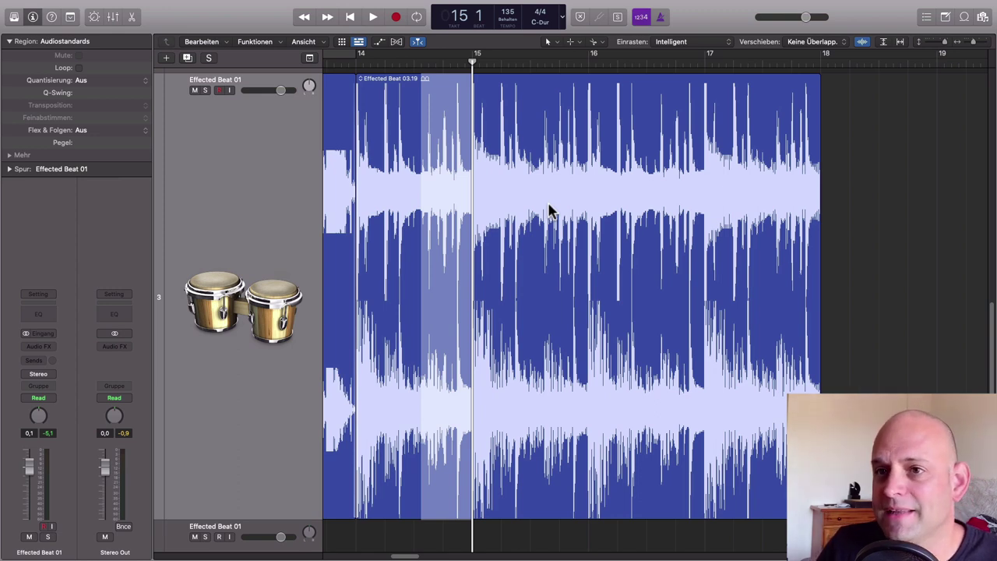
# Extend the end of the marquee selection transient by transient to shortly before bar 16
pyautogui.press('Right')
pyautogui.press('Right')
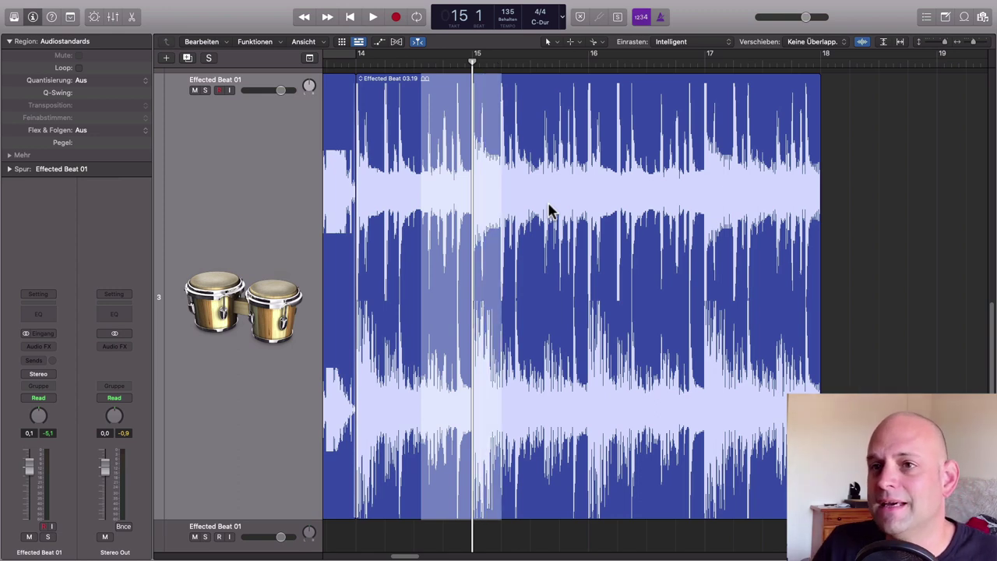
pyautogui.press('Right')
pyautogui.press('Right')
pyautogui.press('Right')
pyautogui.press('Right')
pyautogui.press('Right')
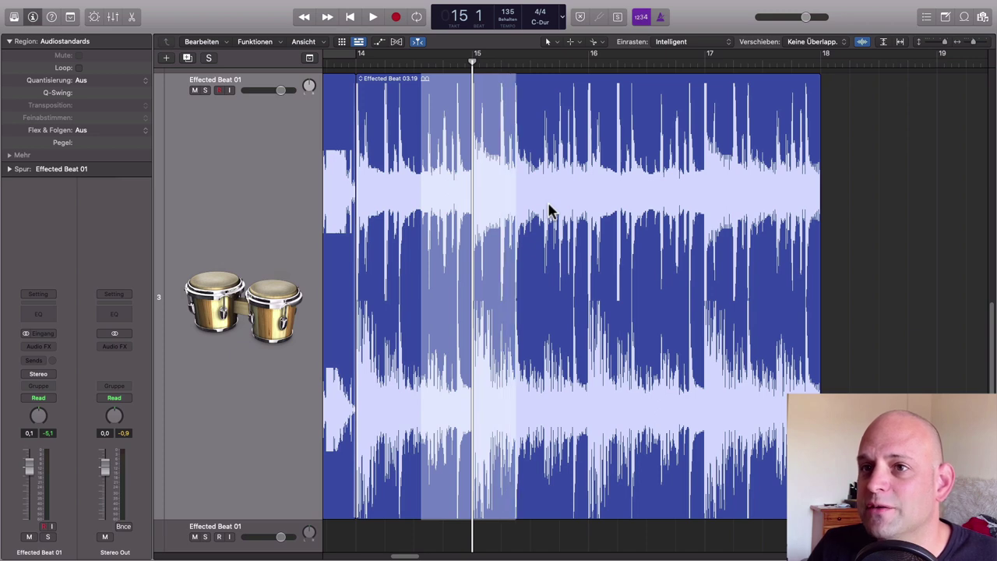
pyautogui.press('Right')
pyautogui.press('Right')
pyautogui.press('Right')
pyautogui.press('Right')
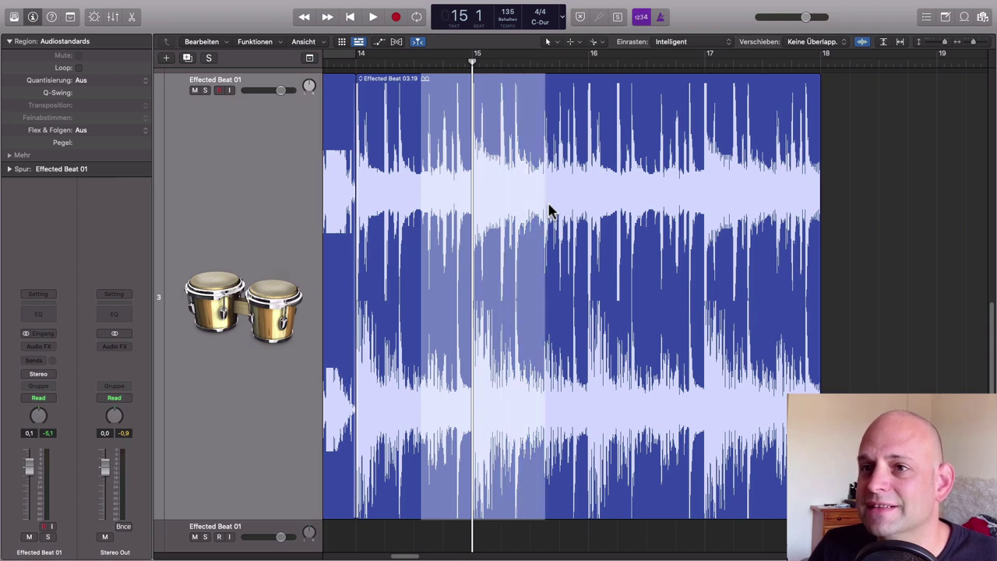
pyautogui.press('Right')
pyautogui.press('Right')
pyautogui.press('Right')
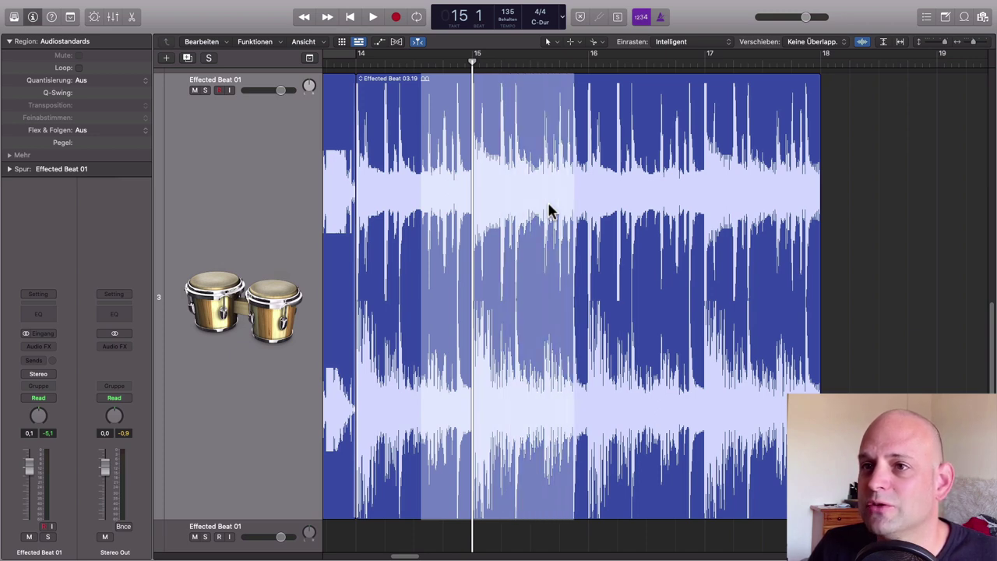
# Step the end of the marquee selection back through the transients to about the middle of bar 15
pyautogui.press('Left')
pyautogui.press('Left')
pyautogui.press('Left')
pyautogui.press('Left')
pyautogui.press('Left')
pyautogui.press('Left')
pyautogui.press('Left')
pyautogui.press('Left')
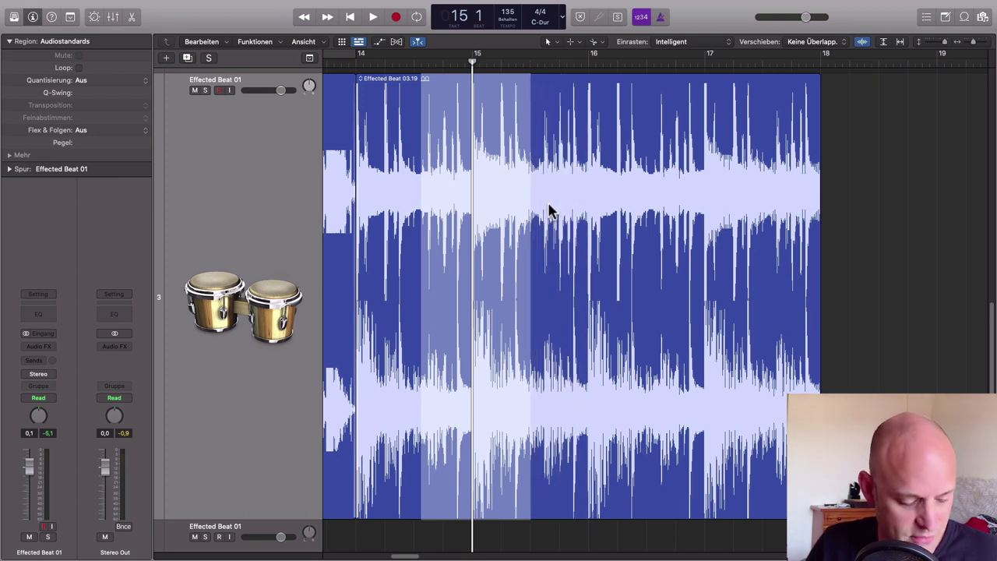
# Extend the start of the marquee selection backwards through the transients to just after bar 14
pyautogui.hotkey('shift', 'Left')
pyautogui.hotkey('shift', 'Left')
pyautogui.hotkey('shift', 'Left')
pyautogui.hotkey('shift', 'Left')
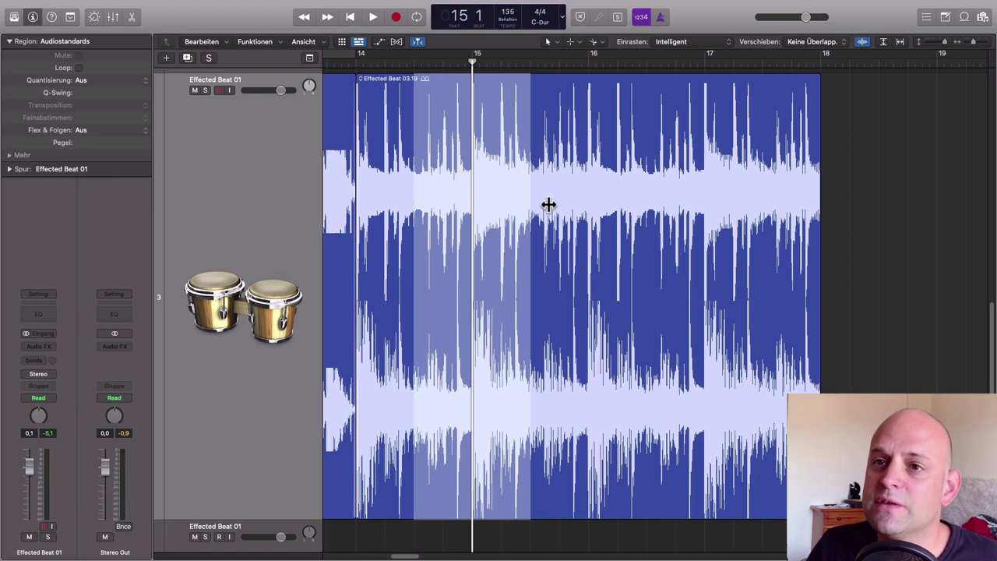
pyautogui.hotkey('shift', 'Left')
pyautogui.hotkey('shift', 'Left')
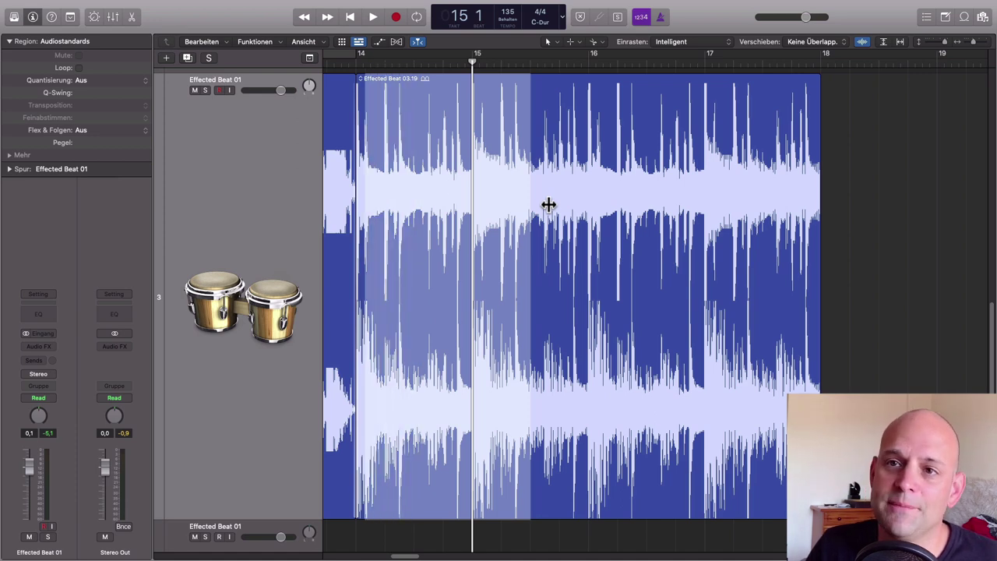
# Step the start of the marquee selection forward through the transients to about the middle of bar 14
pyautogui.hotkey('shift', 'Right')
pyautogui.hotkey('shift', 'Right')
pyautogui.hotkey('shift', 'Right')
pyautogui.hotkey('shift', 'Right')
pyautogui.hotkey('shift', 'Right')
pyautogui.hotkey('shift', 'Right')
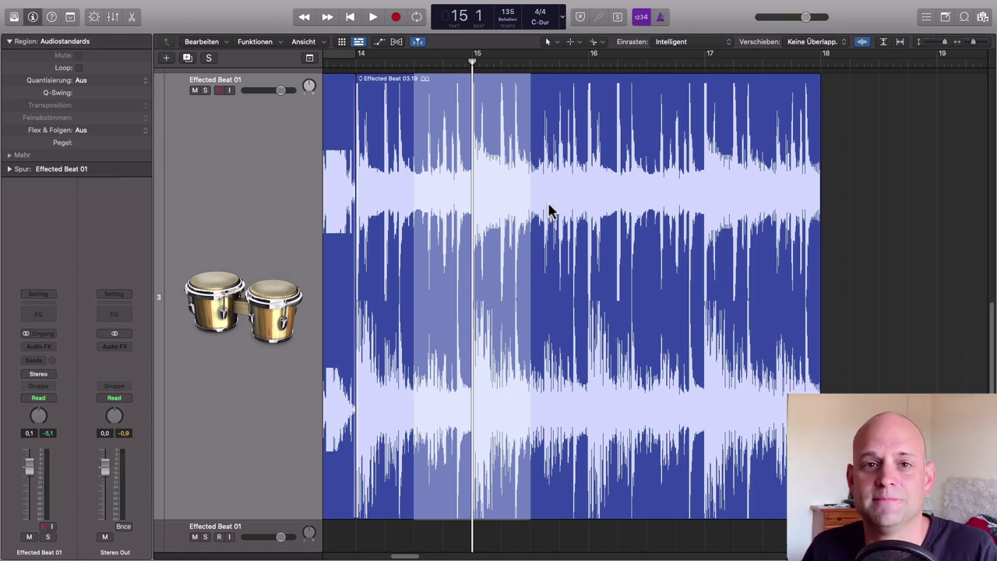
# Fit all tracks in the view and rename track 1 as "sdssd"
pyautogui.press('z')
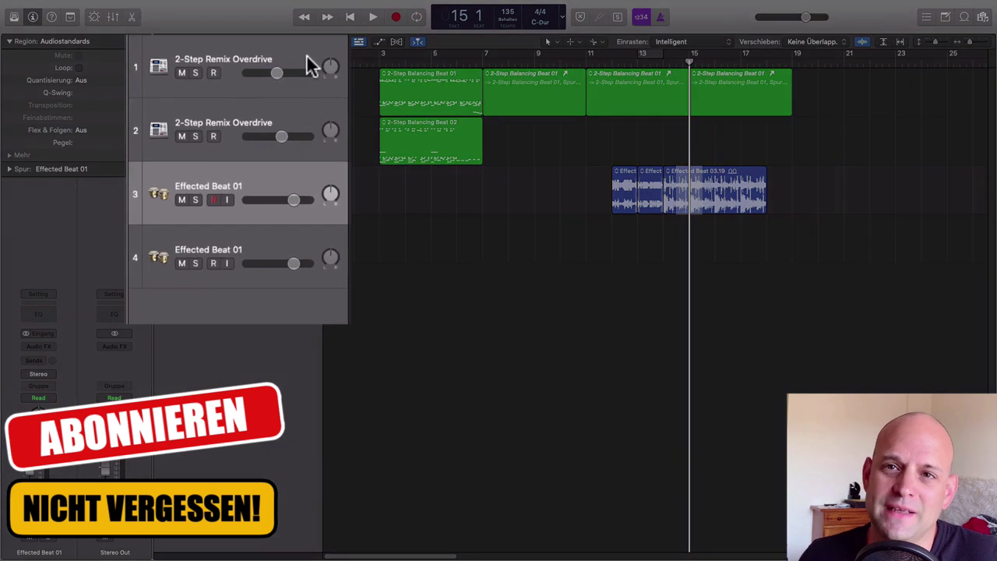
pyautogui.click(227, 70)
pyautogui.doubleClick(222, 28)
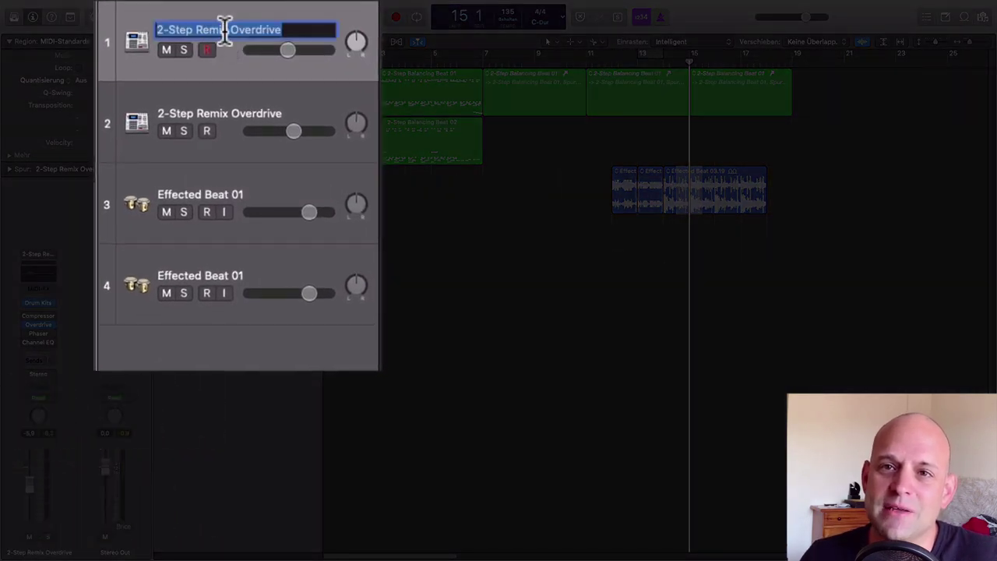
pyautogui.write('sdssd')
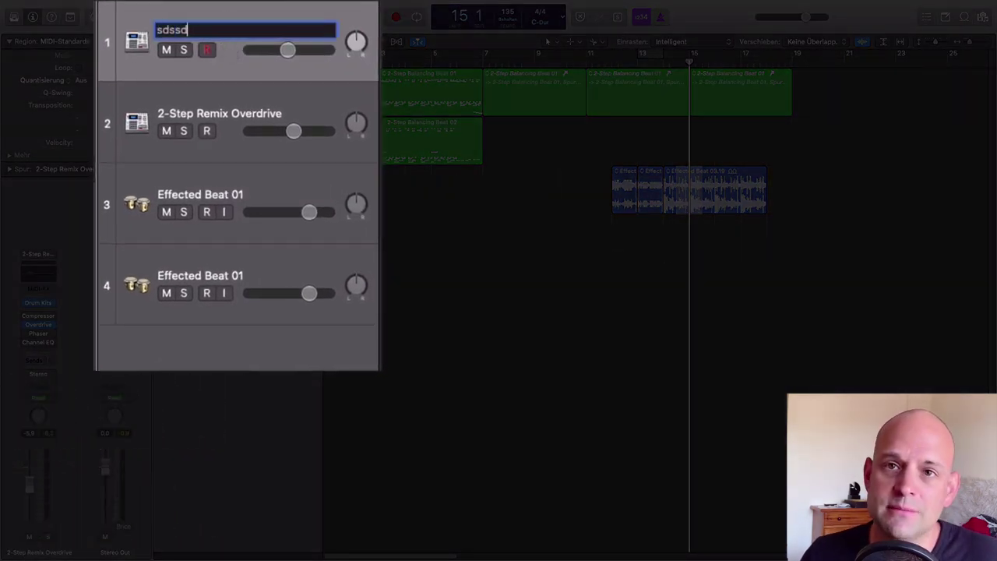
pyautogui.press('Return')
# Rename track 2 as "ghgh" and keep that track selected
pyautogui.doubleClick(231, 106)
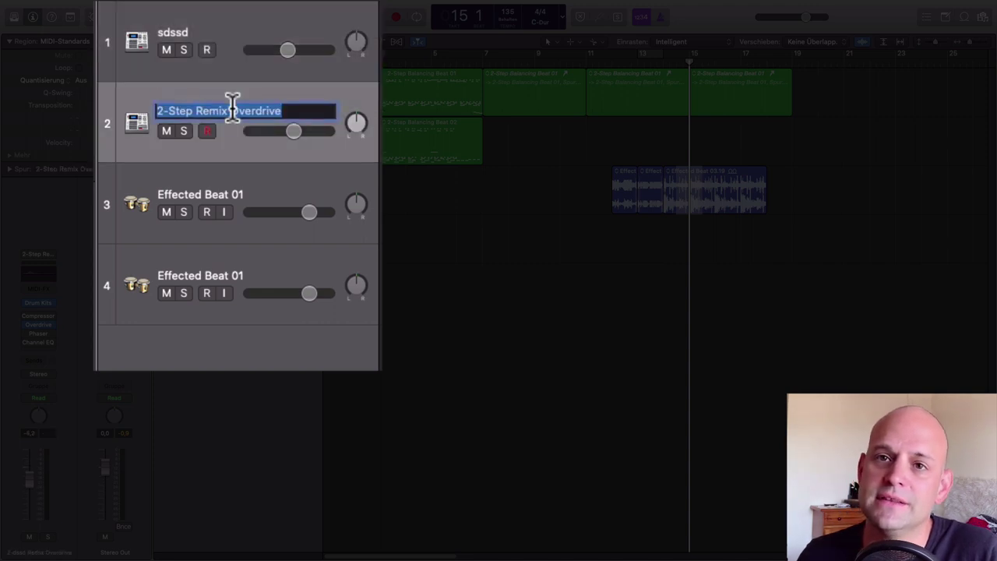
pyautogui.write('ghgh')
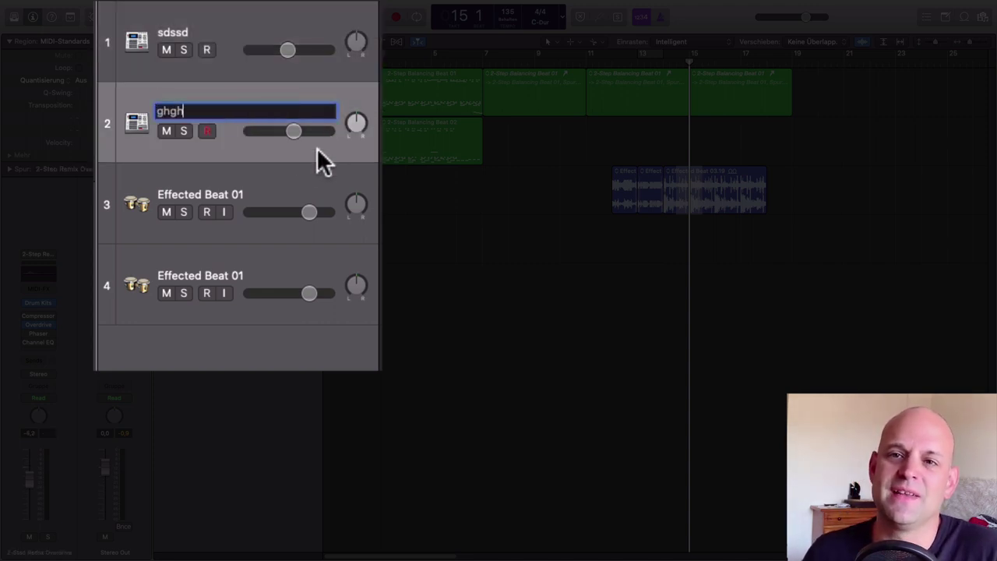
pyautogui.click(288, 22)
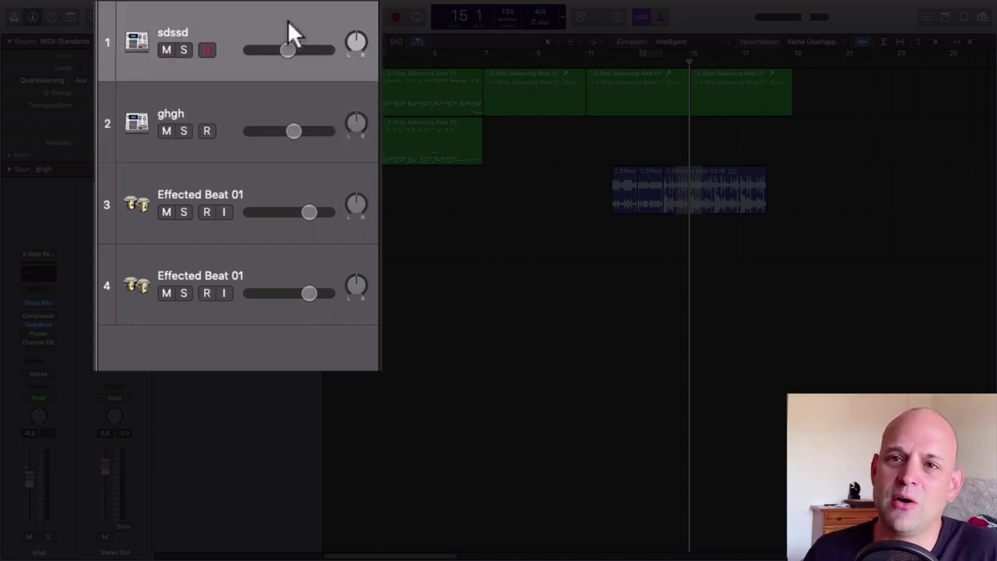
pyautogui.click(285, 99)
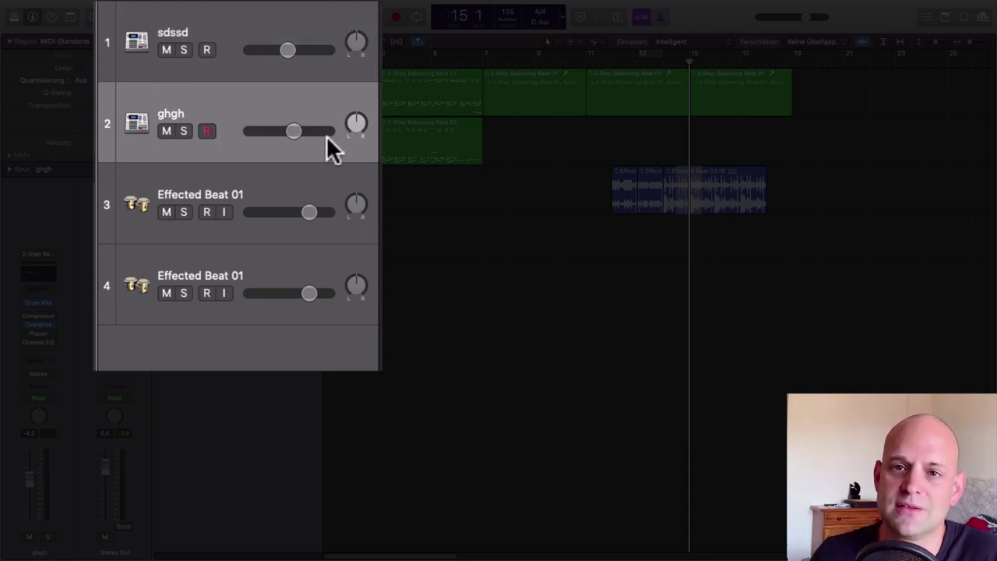
# Rename track 3 as "sdsd" and track 4 as "wewerwerw" in one continuous naming pass, ending with track 4 selected
pyautogui.click(289, 192)
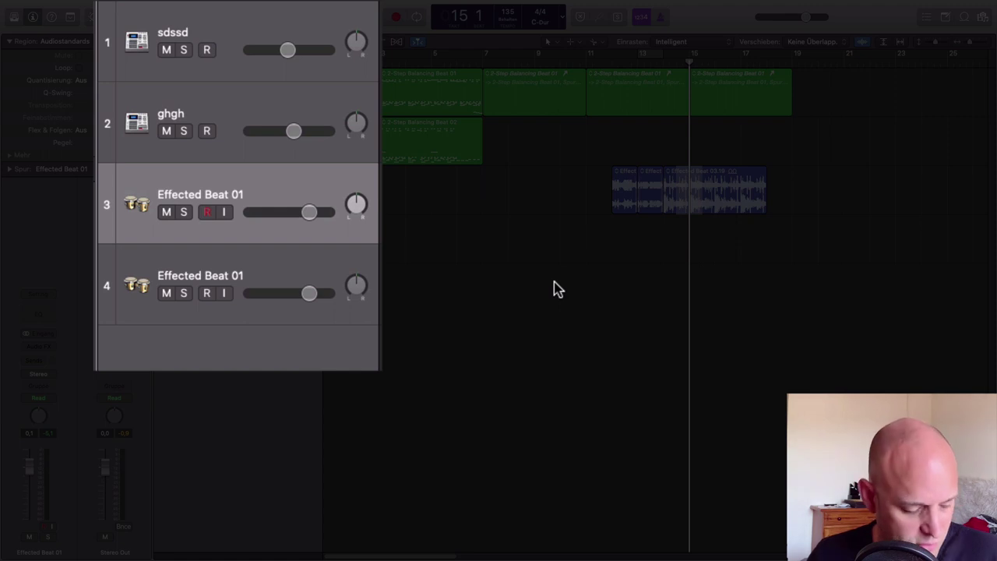
pyautogui.hotkey('shift', 'Return')
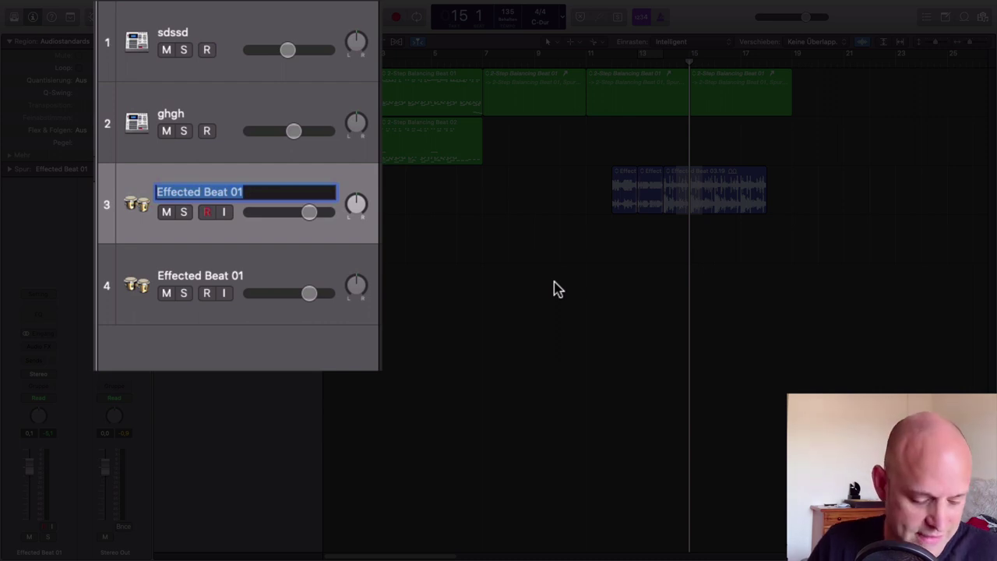
pyautogui.write('sdsd')
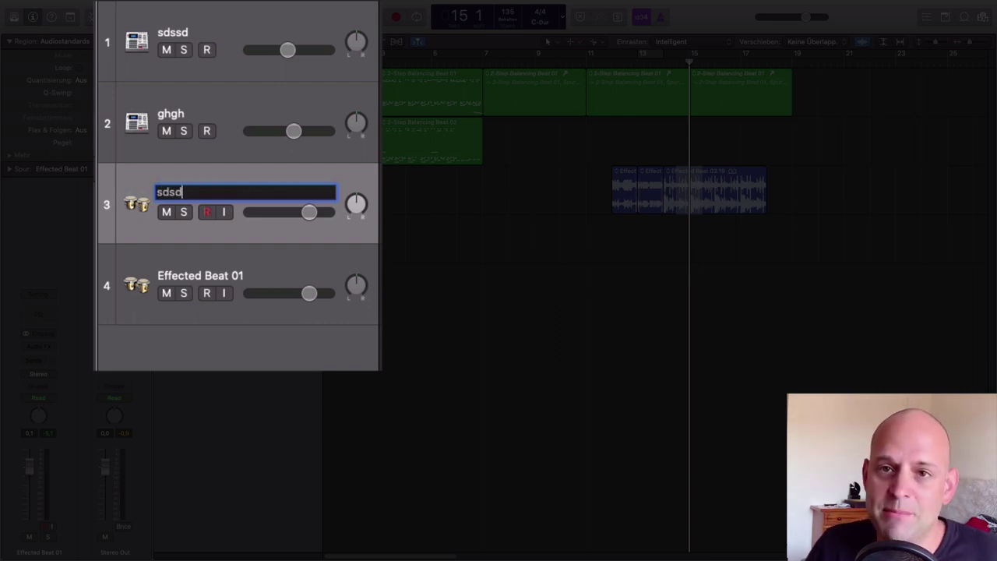
pyautogui.press('Tab')
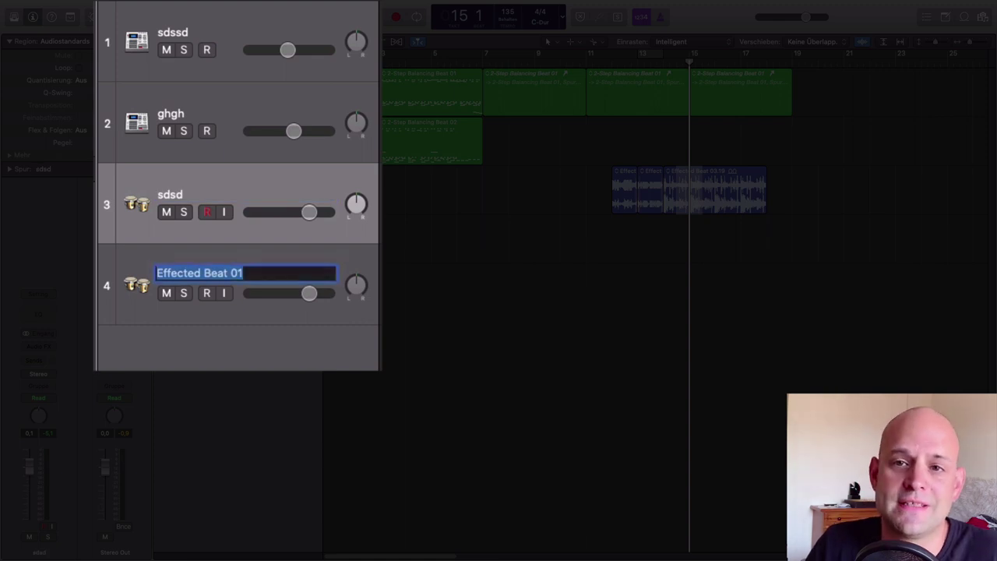
pyautogui.write('wewerwerw')
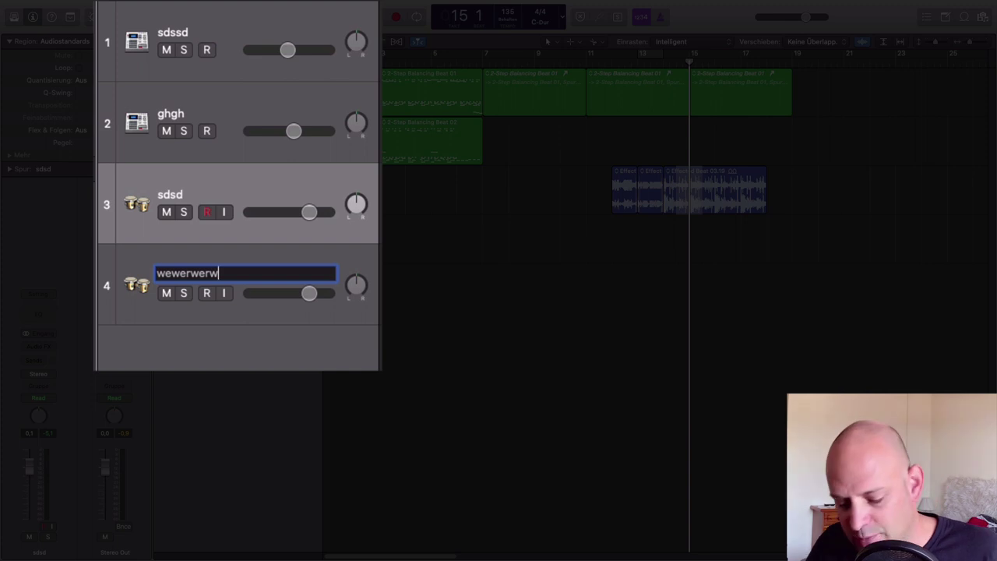
pyautogui.press('Return')
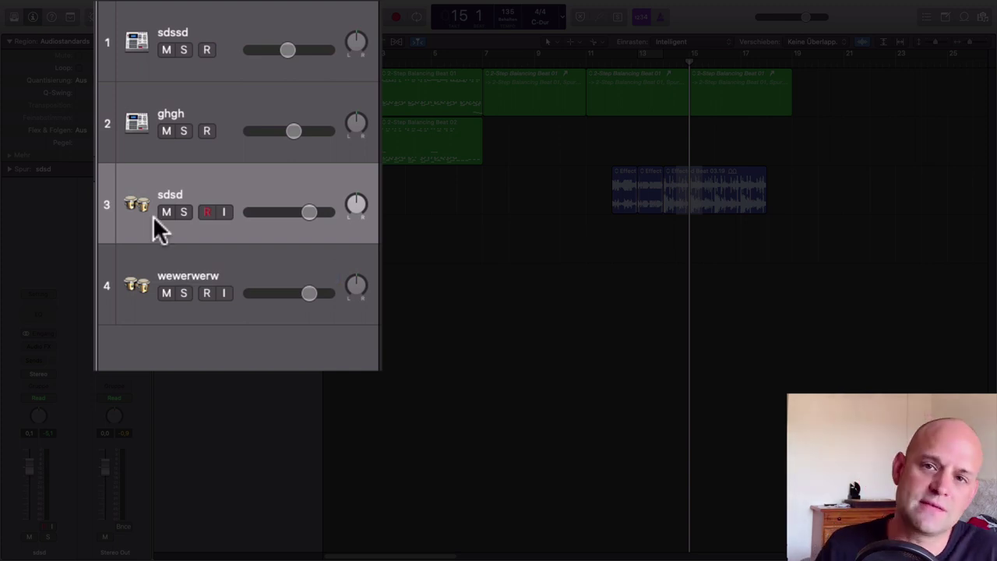
pyautogui.click(203, 285)
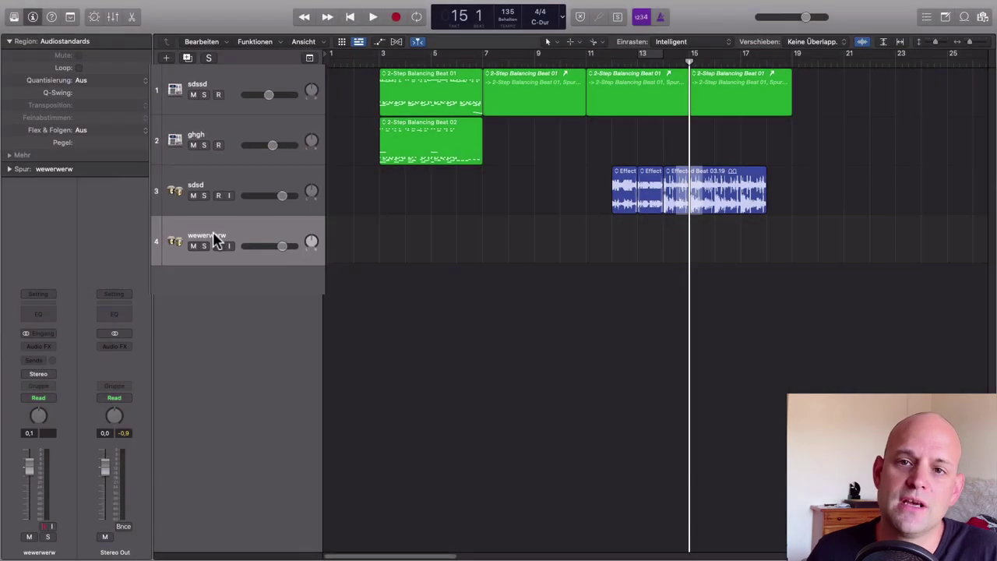
pyautogui.doubleClick(215, 234)
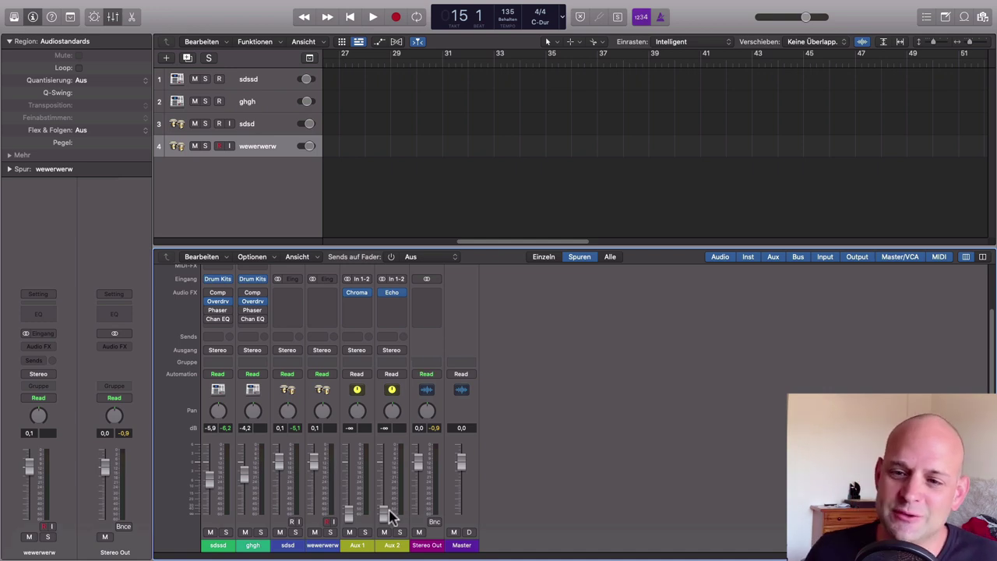
# Select the Aux 1 and Aux 2 channel strips together in the mixer and create arrangement tracks for both
pyautogui.click(356, 545)
pyautogui.click(390, 546)
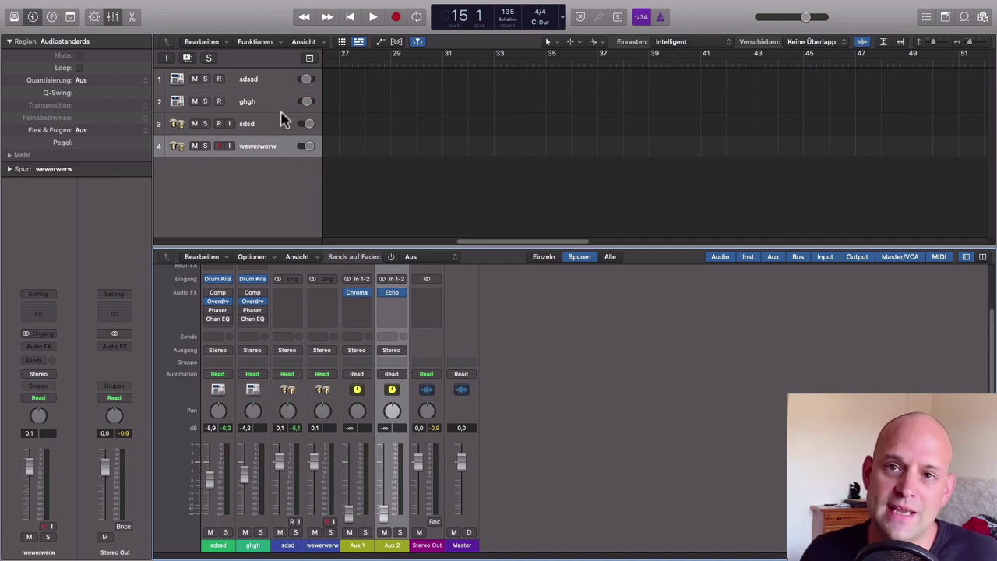
pyautogui.click(593, 382)
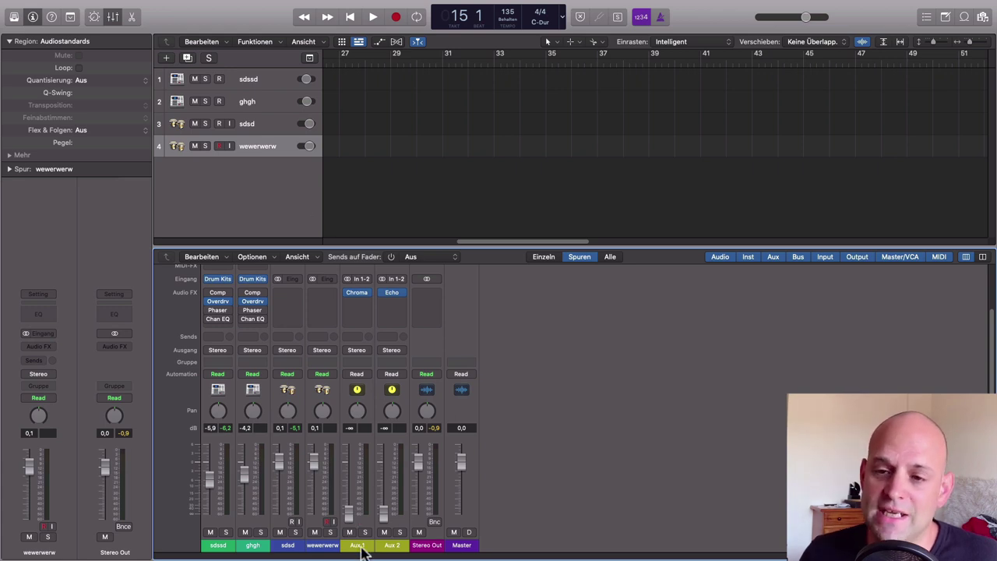
pyautogui.click(358, 548)
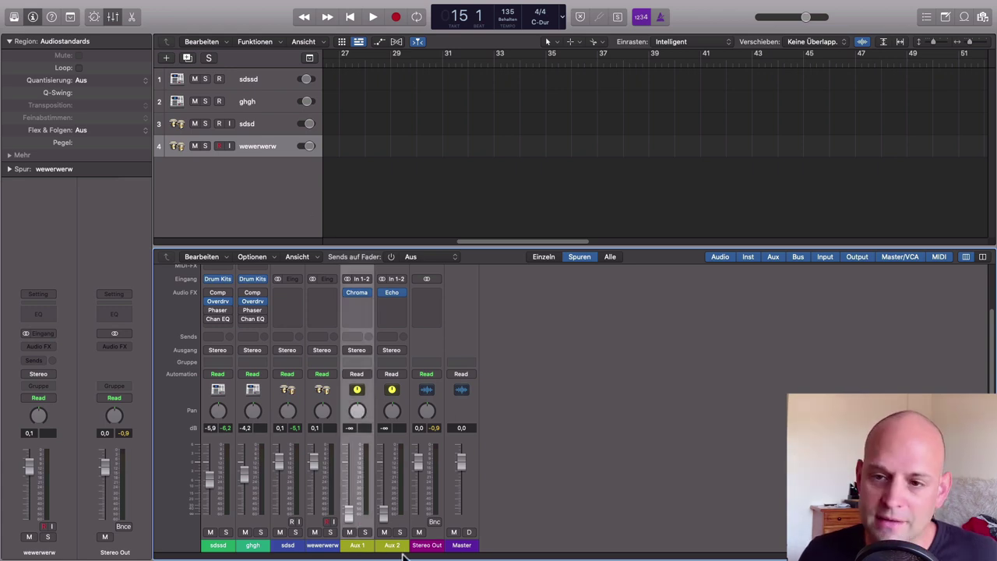
pyautogui.keyDown('shift'); pyautogui.click(396, 548); pyautogui.keyUp('shift')
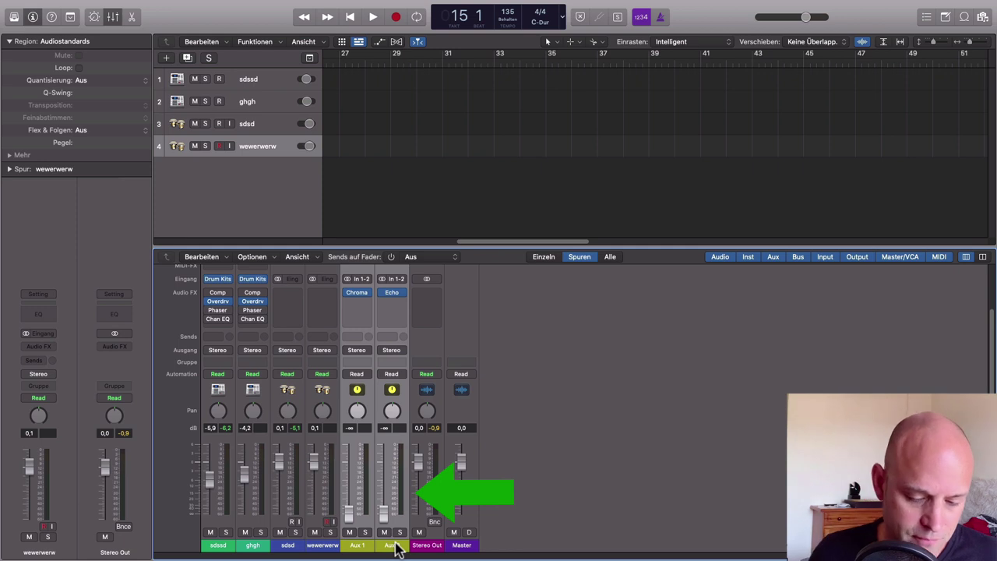
pyautogui.hotkey('ctrl', 't')
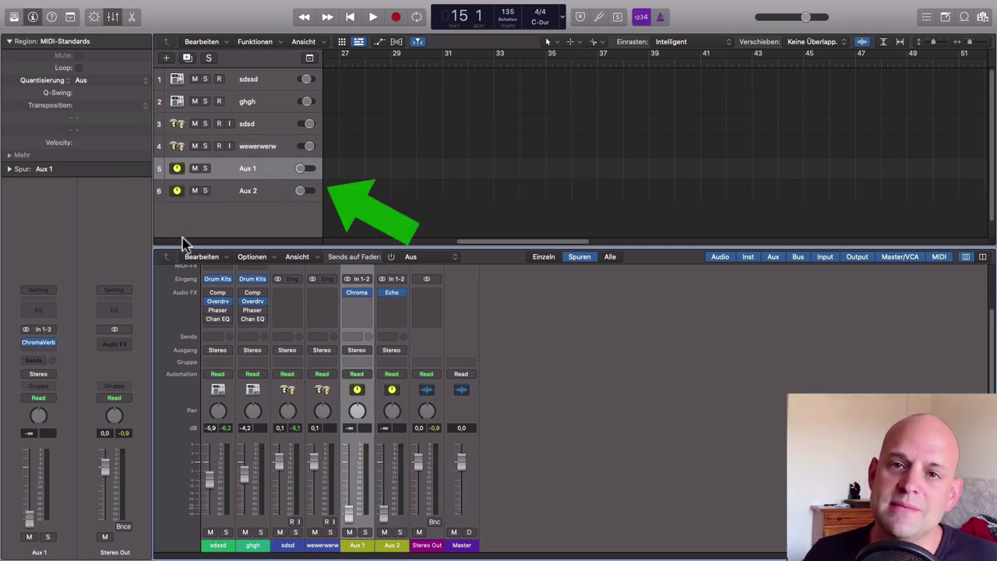
# Select the Aux 1 and Aux 2 tracks in turn, ending with the Aux 2 channel strip selected
pyautogui.click(246, 192)
pyautogui.click(254, 175)
pyautogui.moveTo(251, 173); pyautogui.dragTo(285, 178)
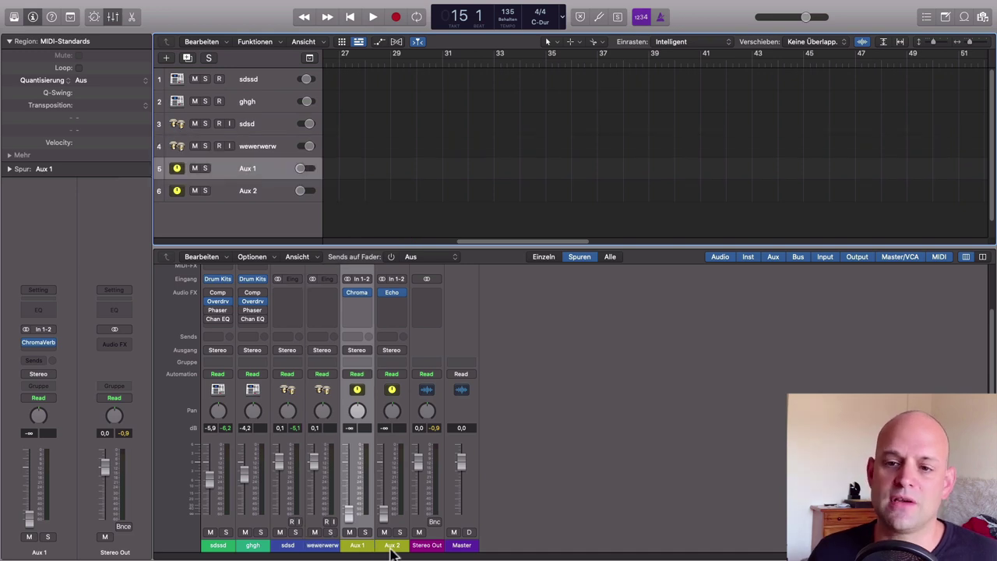
pyautogui.click(392, 546)
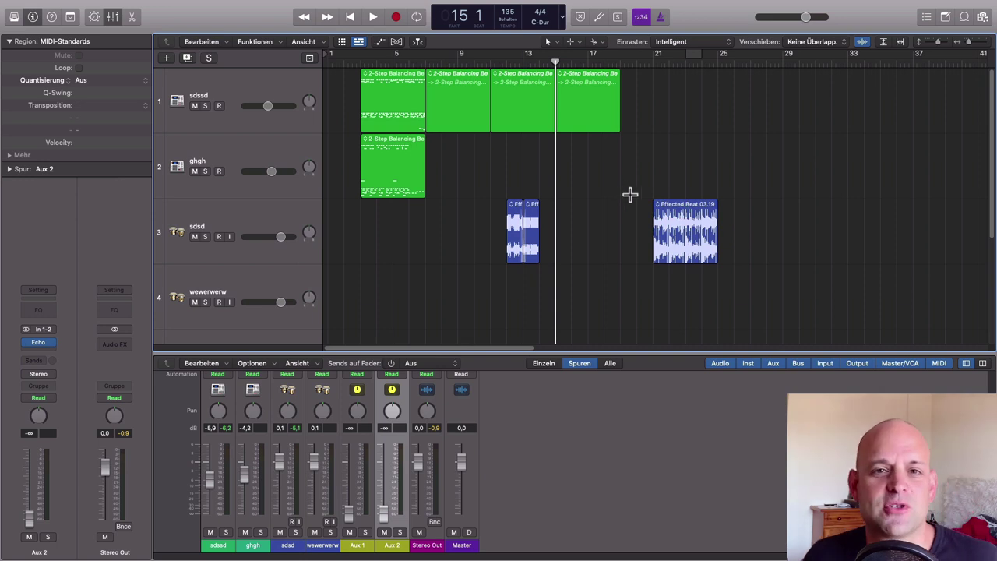
# Select the Effected Beat 03.19 region on the sdsd track and turn on the cycle range from bar 23 to bar 24
pyautogui.hscroll(3, 701, 223)
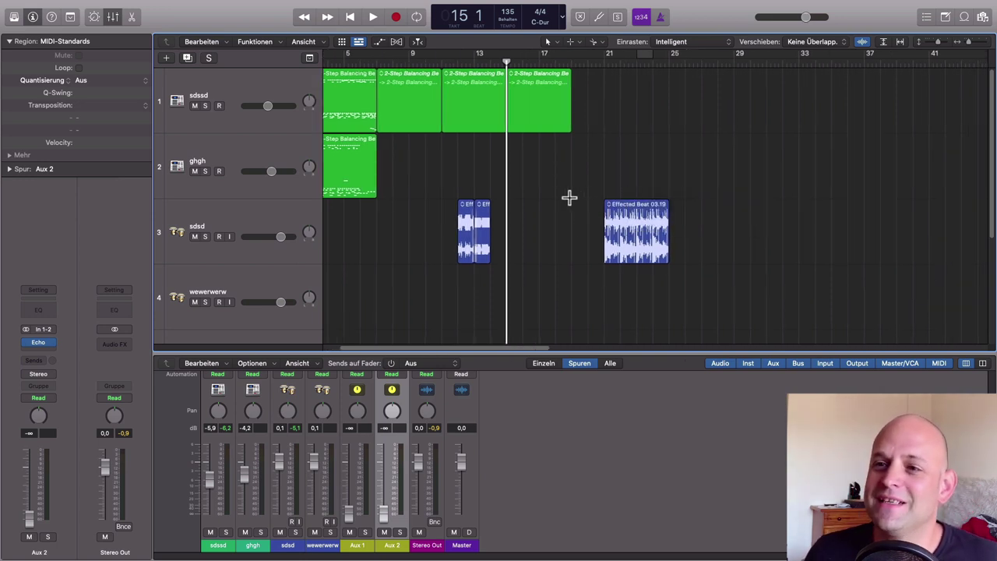
pyautogui.click(646, 209)
pyautogui.moveTo(580, 177); pyautogui.dragTo(674, 254)
pyautogui.hscroll(10, 680, 258)
pyautogui.hscroll(-4, 681, 258)
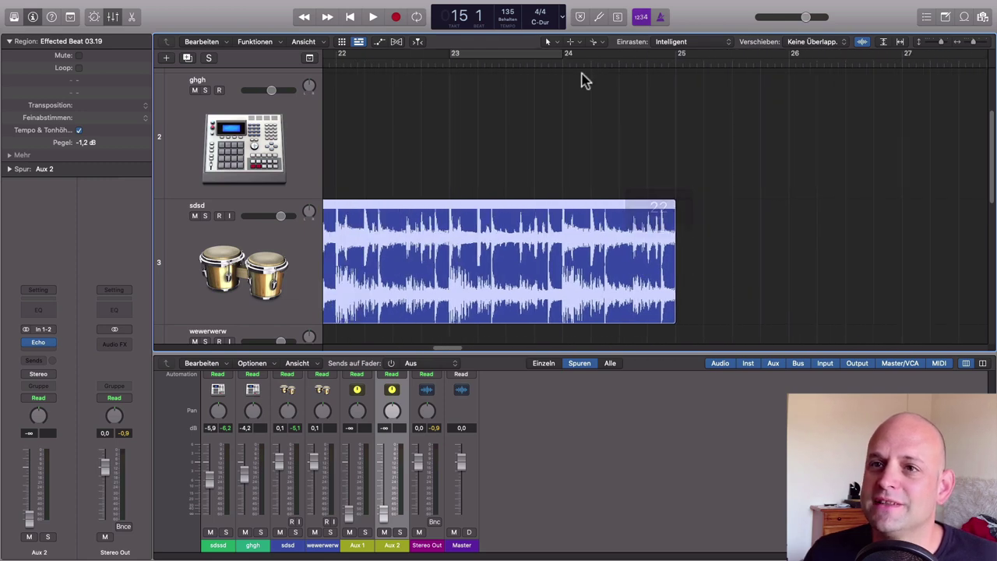
pyautogui.click(515, 57)
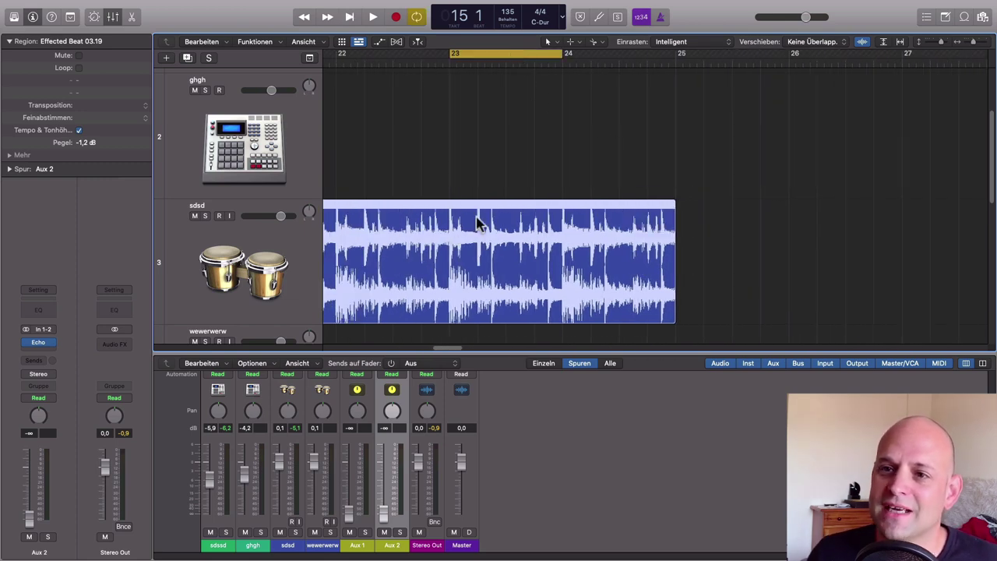
pyautogui.hscroll(-3, 503, 234)
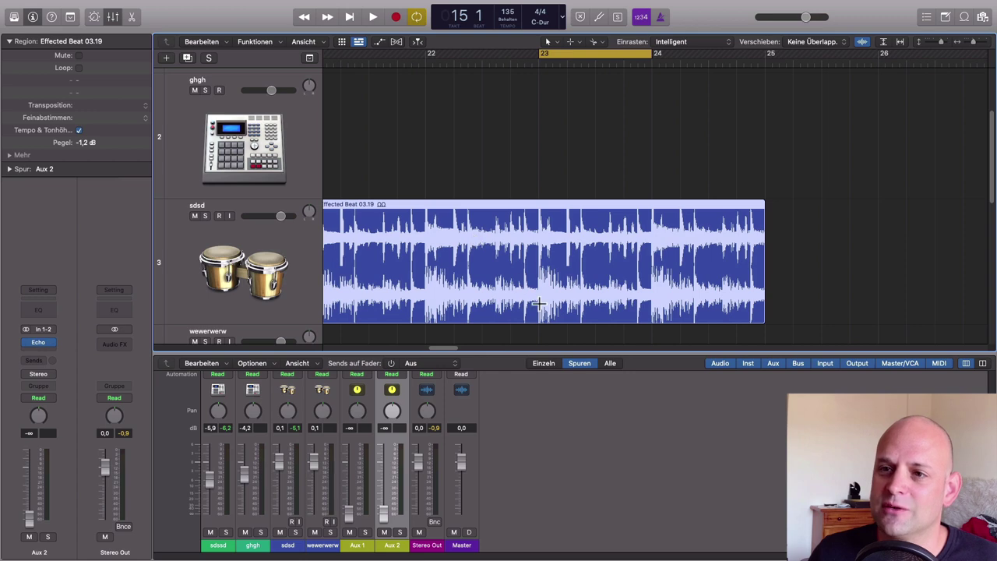
pyautogui.moveTo(533, 304); pyautogui.dragTo(627, 304)
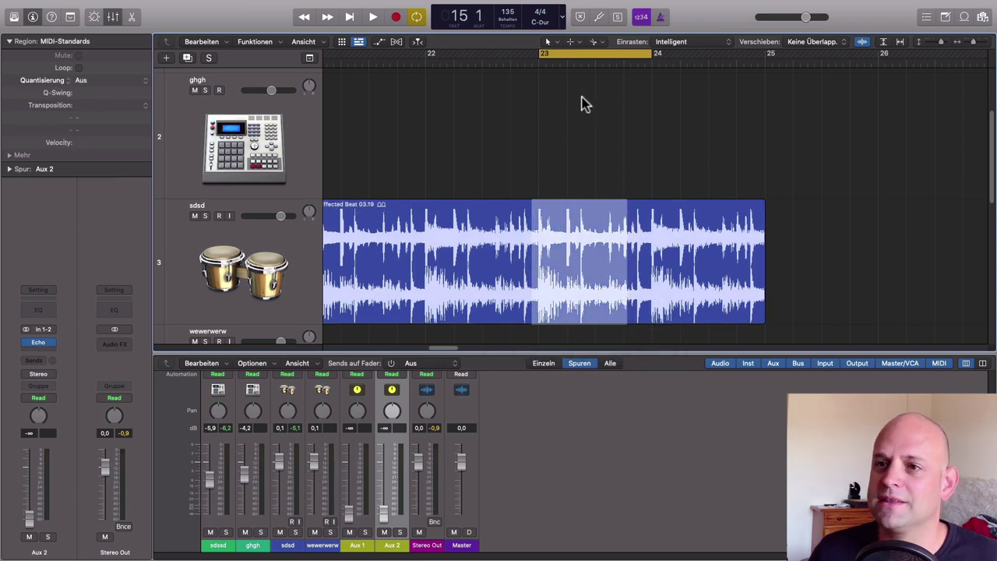
pyautogui.click(586, 105)
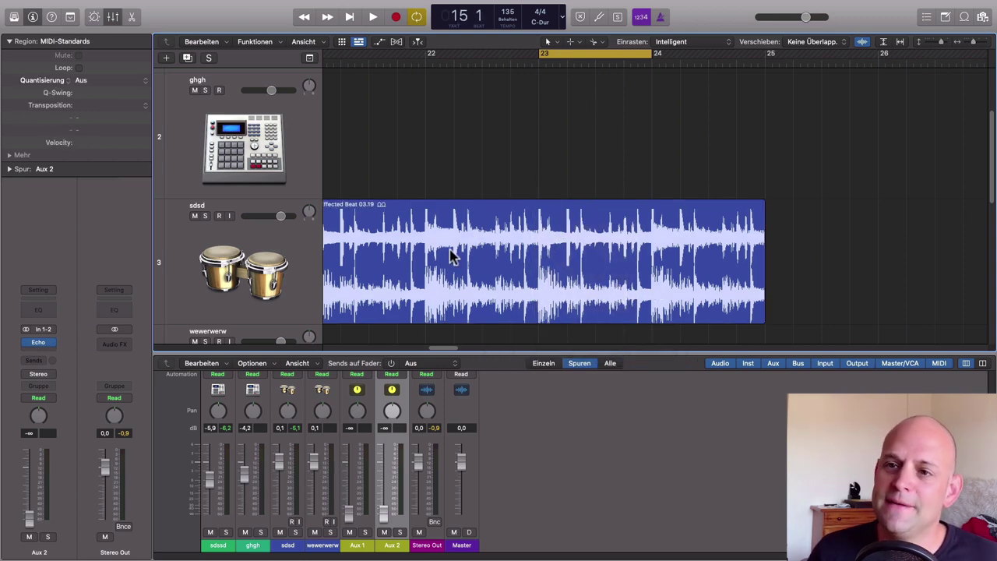
# Place the playhead at bar 23 and look up the Trim command for cutting off material outside the locators
pyautogui.click(654, 62)
pyautogui.click(544, 62)
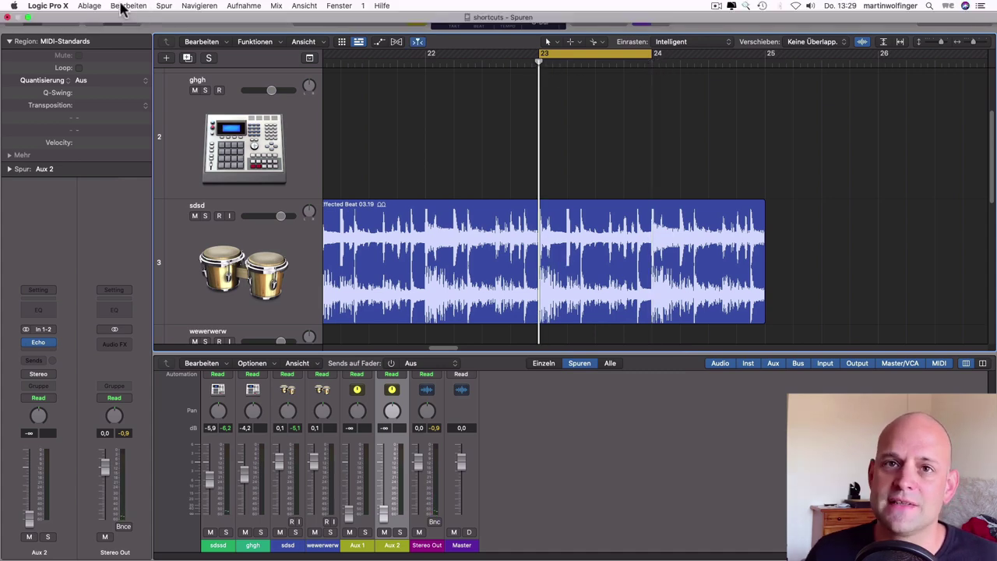
pyautogui.click(128, 5)
pyautogui.moveTo(152, 225)
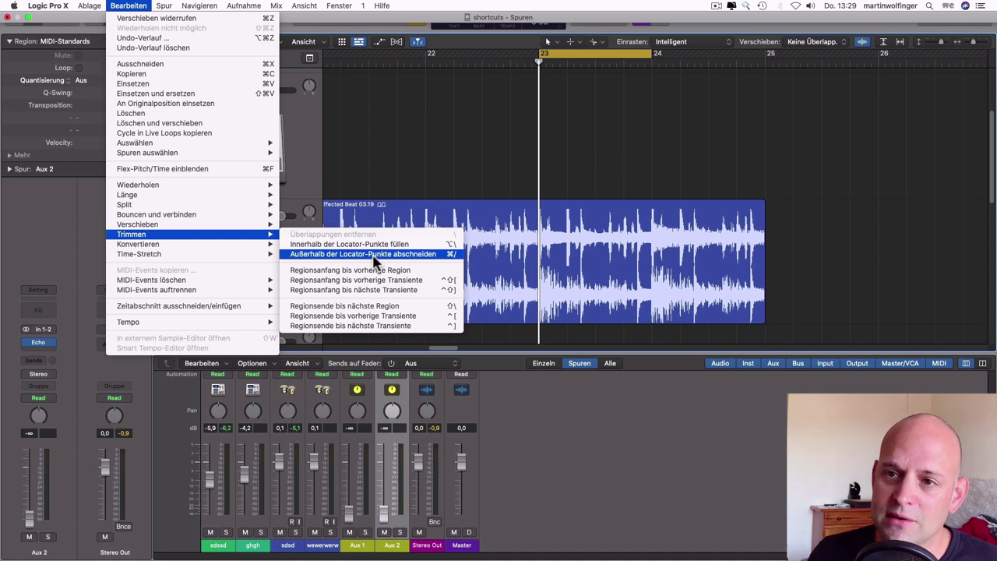
pyautogui.click(601, 150)
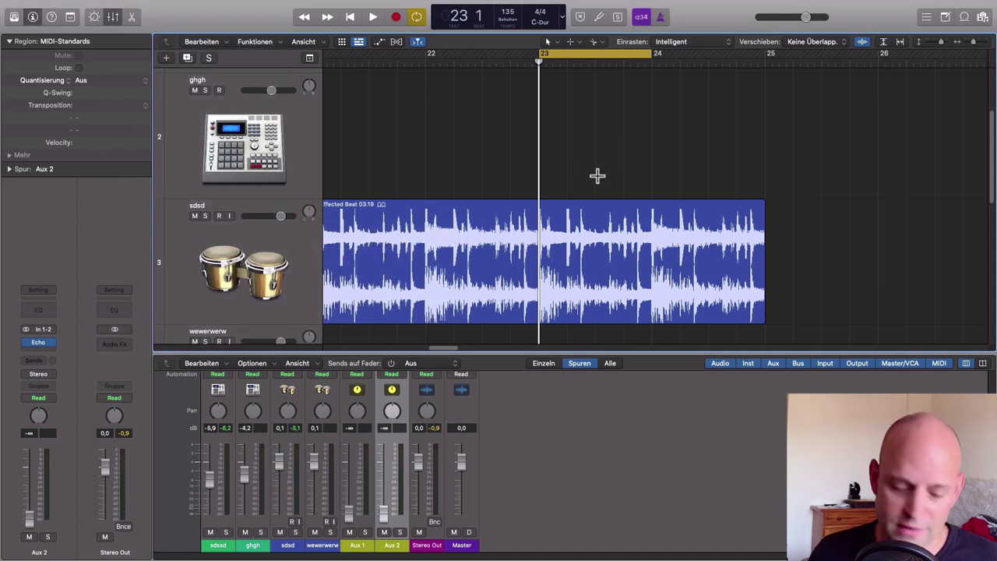
# Trim the Effected Beat 03.19 region outside the locators so only the part from bar 23 to bar 24 is kept
pyautogui.click(579, 208)
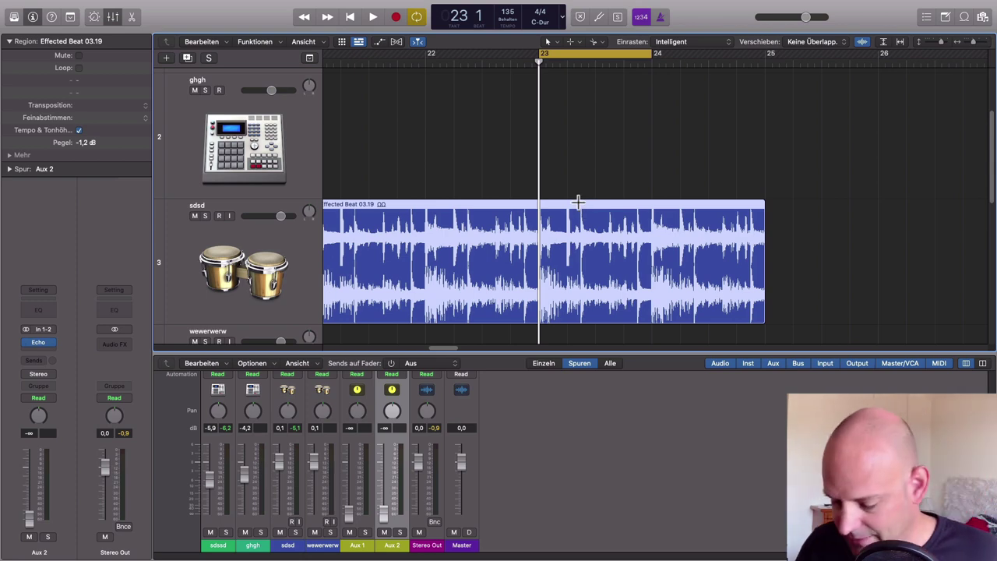
pyautogui.hotkey('ctrl', 'c')
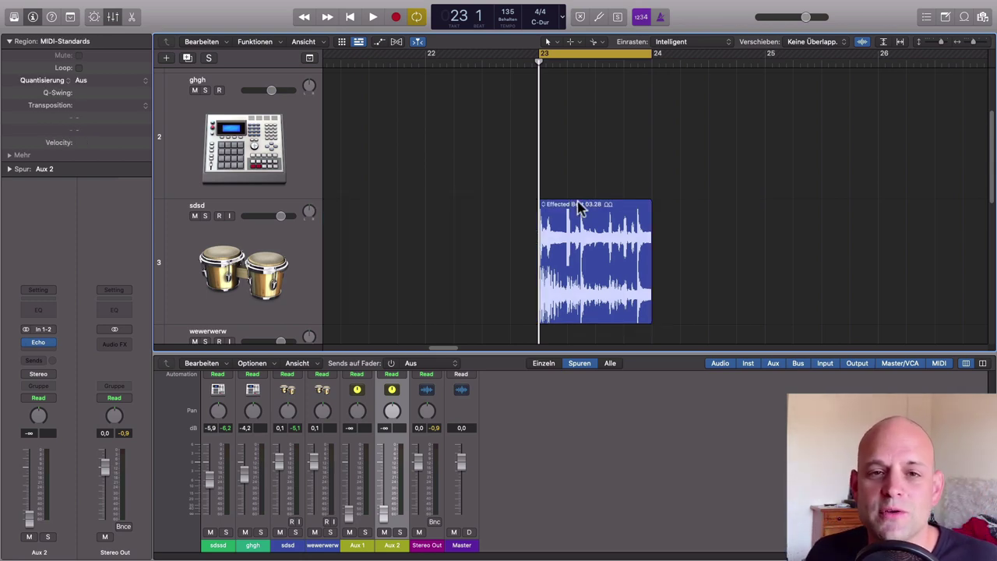
pyautogui.keyDown('ctrl'); pyautogui.keyDown('alt'); pyautogui.click(490, 240); pyautogui.keyUp('alt'); pyautogui.keyUp('ctrl')
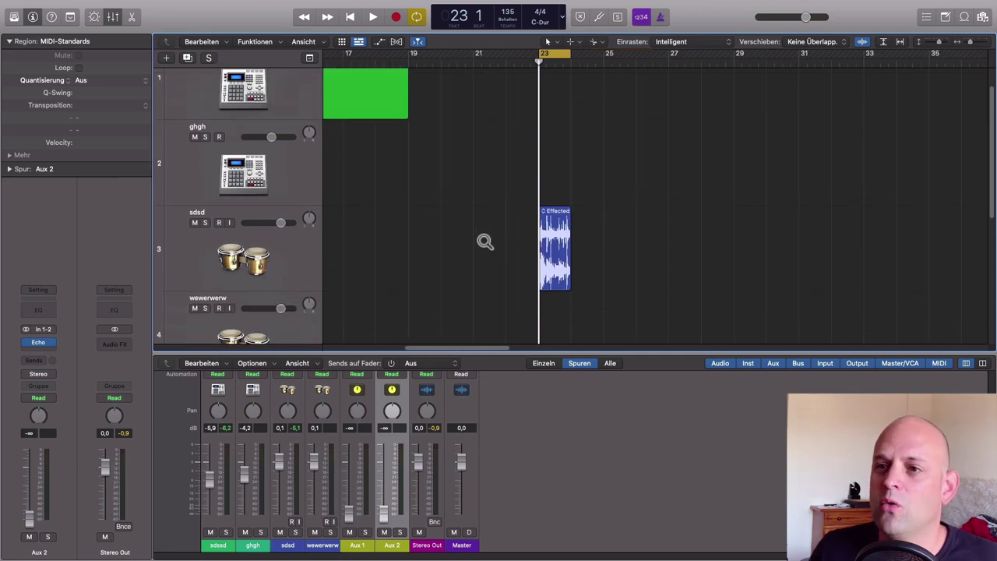